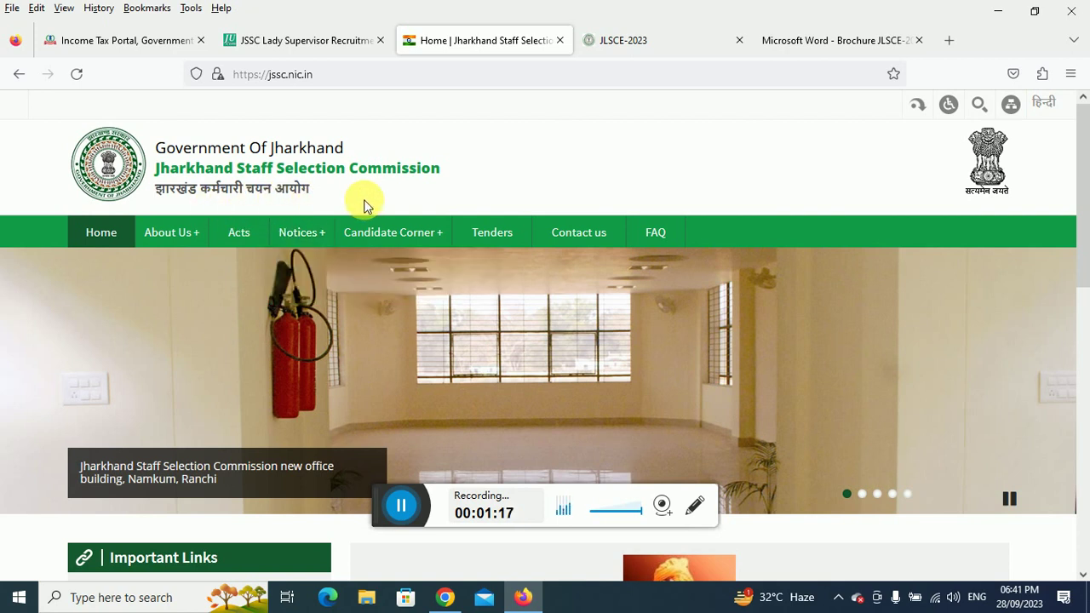
Open the JSSC site's Application Forms list and launch the online application for JLSCE-2023
scroll(364, 204, down, 3)
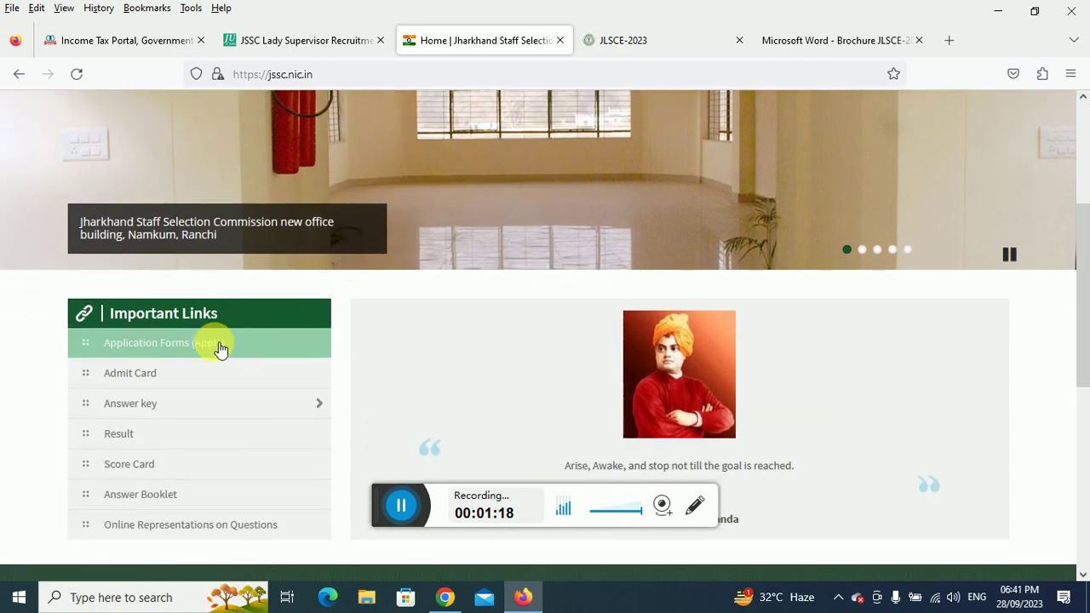
click(194, 352)
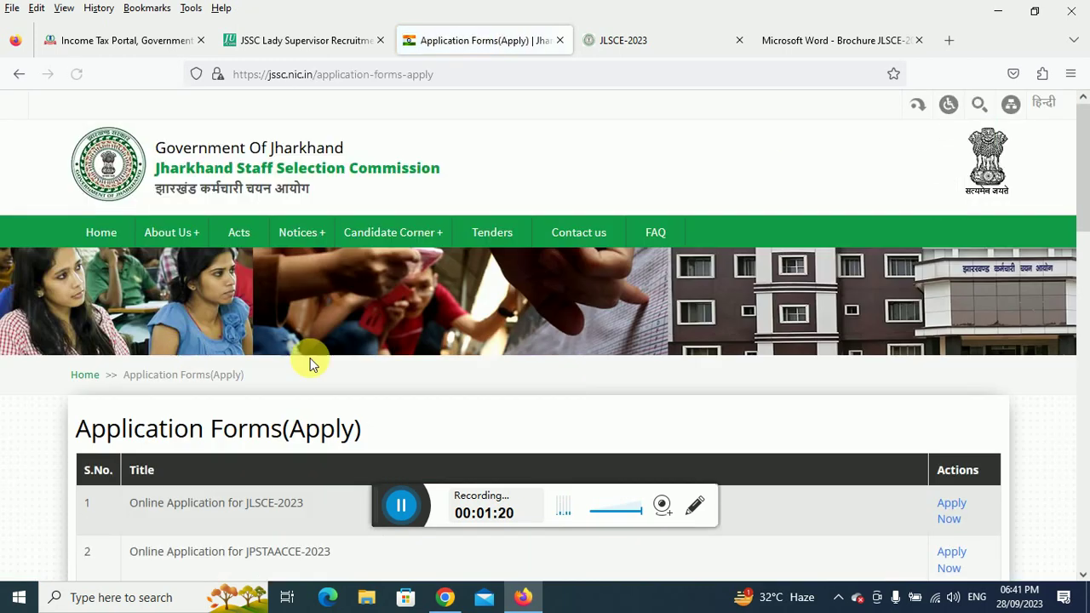
scroll(460, 353, down, 3)
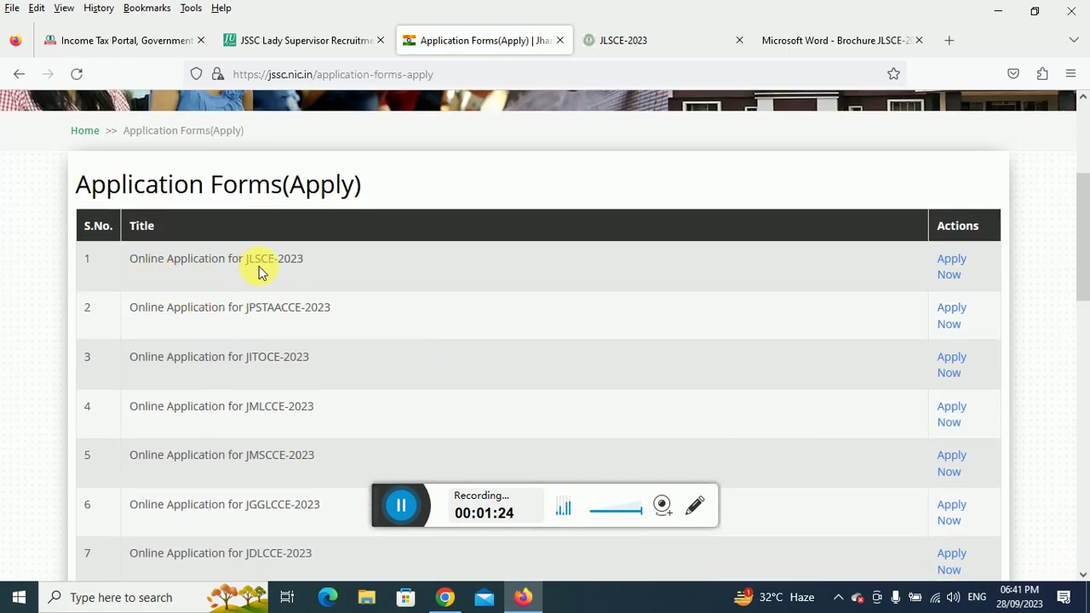
click(953, 264)
click(615, 376)
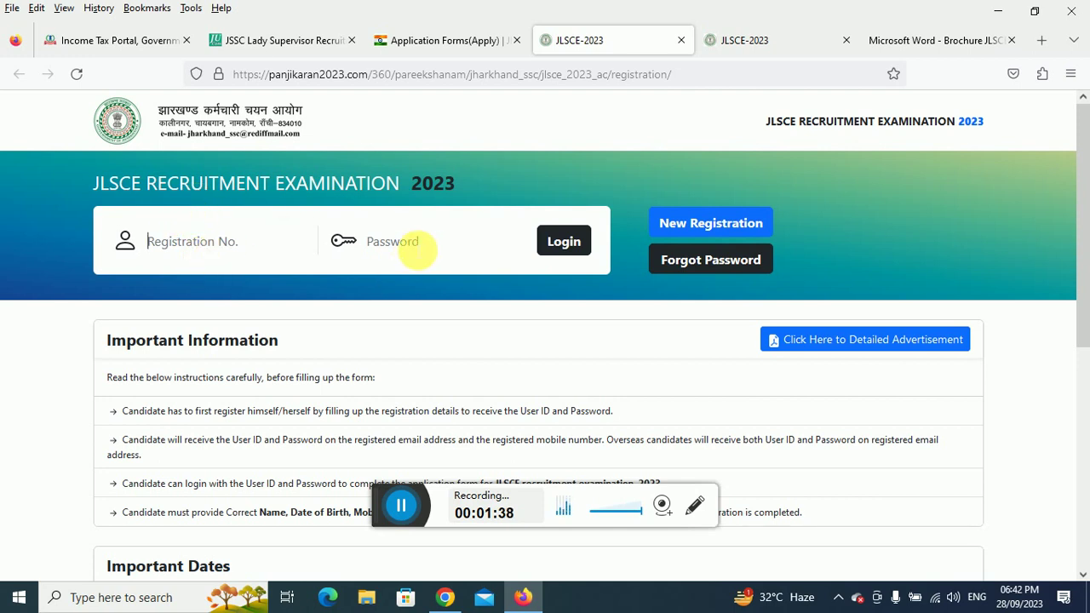
Start a new registration and answer Yes for both Indian citizenship and local residence in Jharkhand
scroll(292, 257, down, 2)
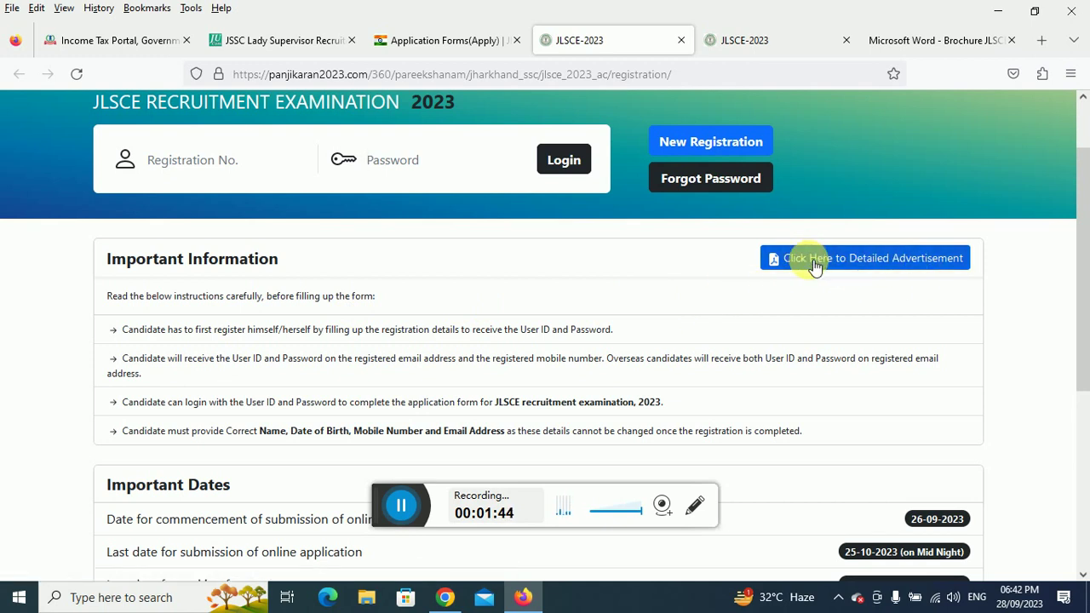
click(716, 146)
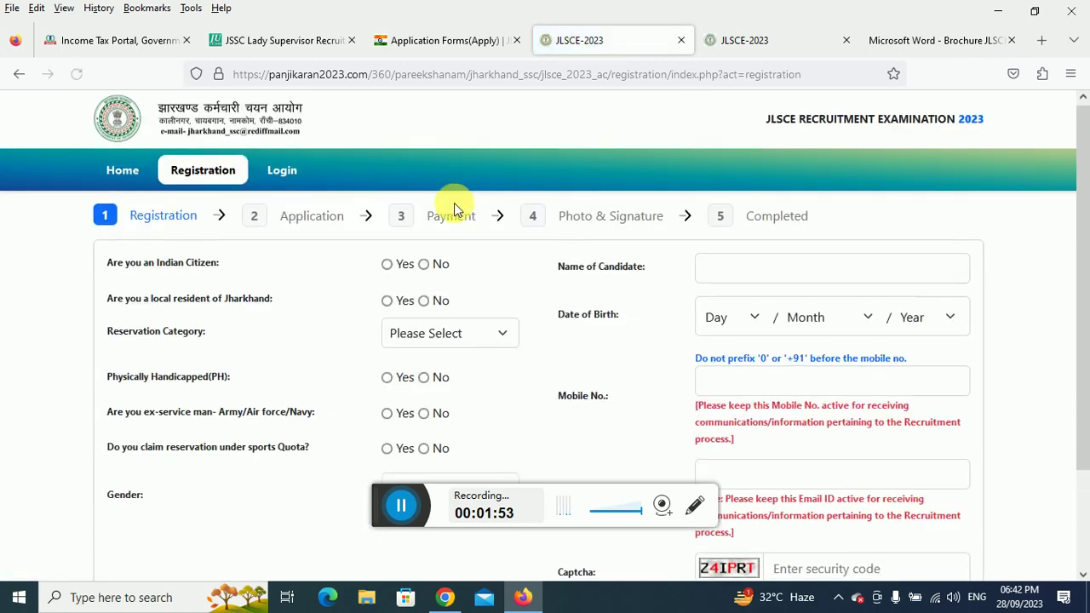
scroll(372, 211, down, 2)
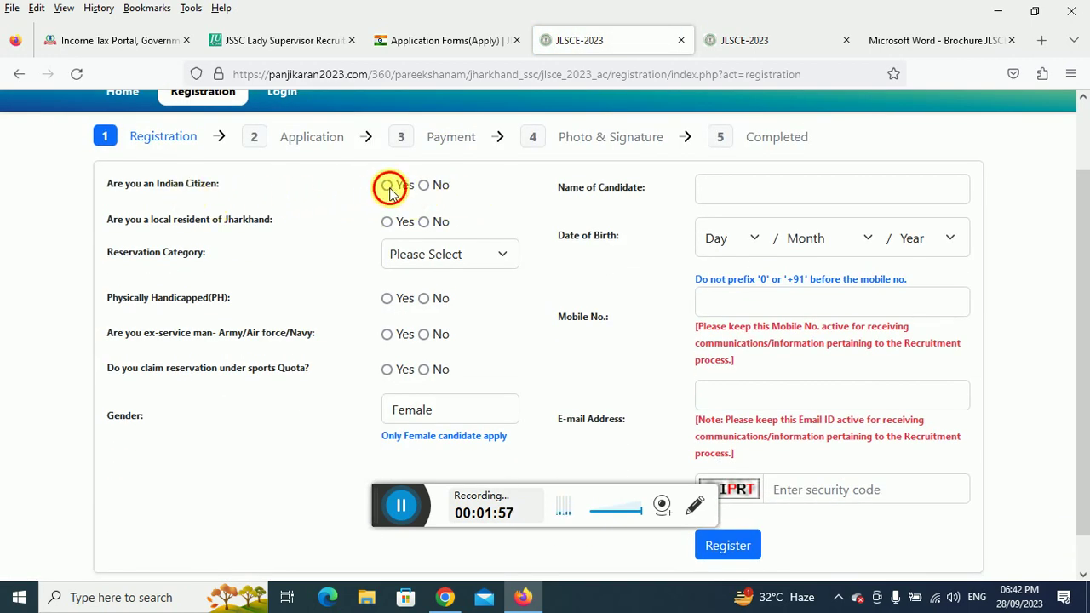
click(387, 188)
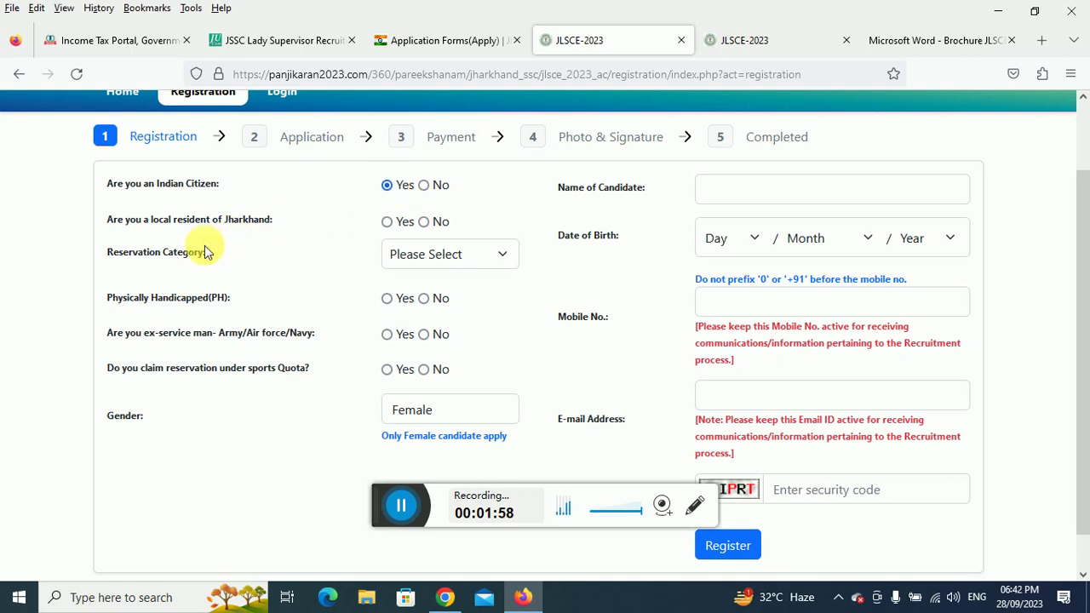
click(389, 225)
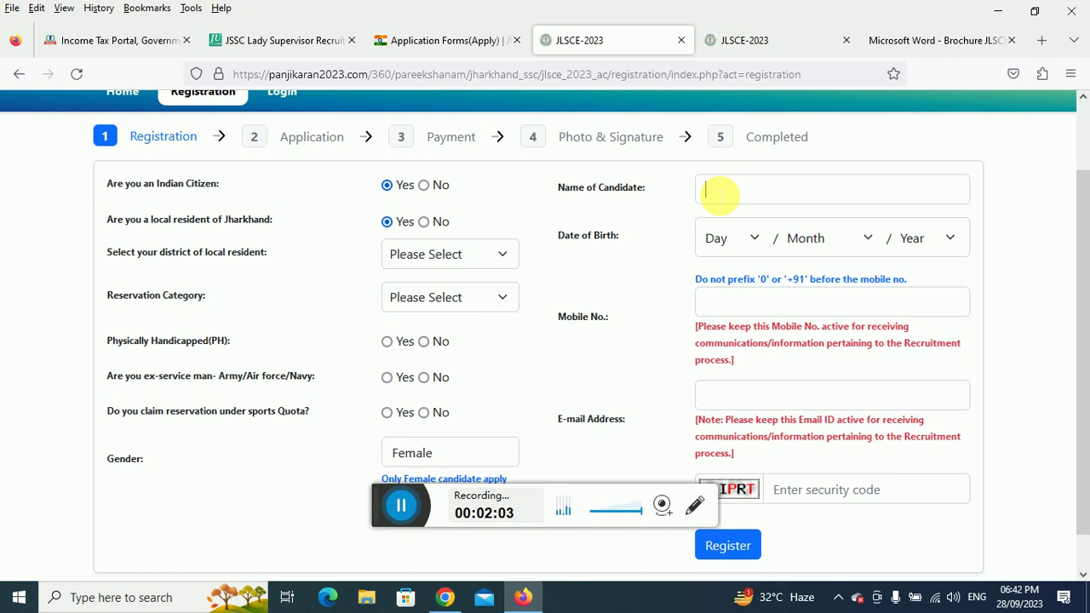
click(718, 193)
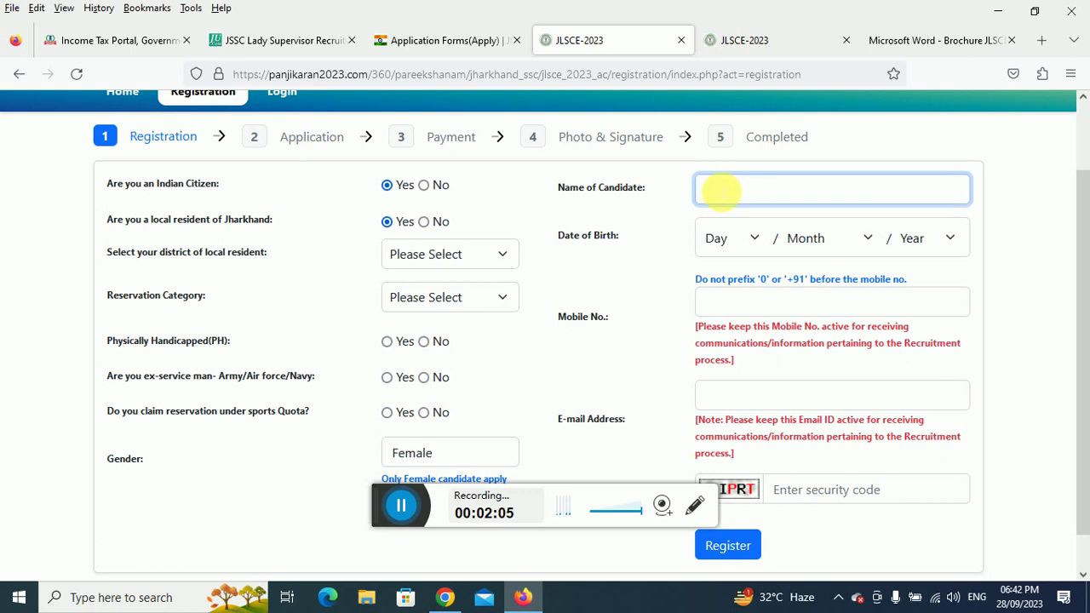
click(417, 254)
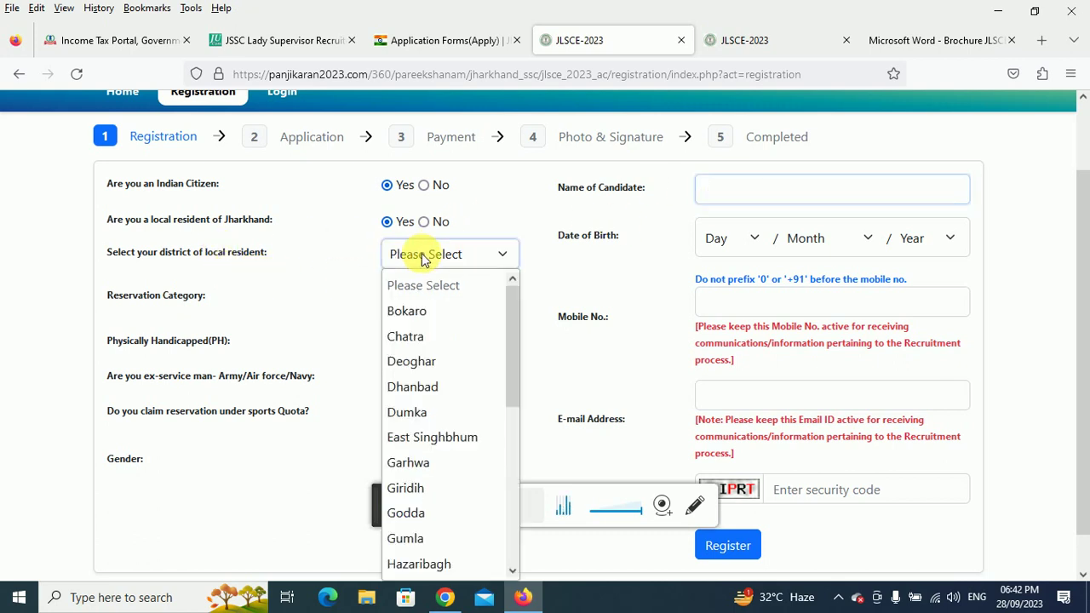
click(482, 212)
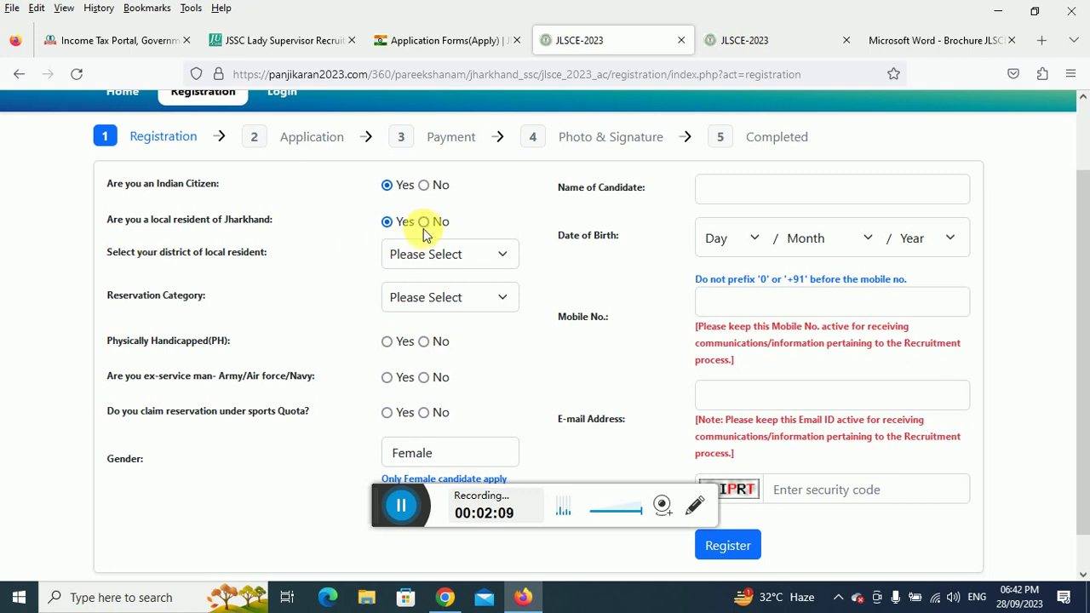
click(423, 221)
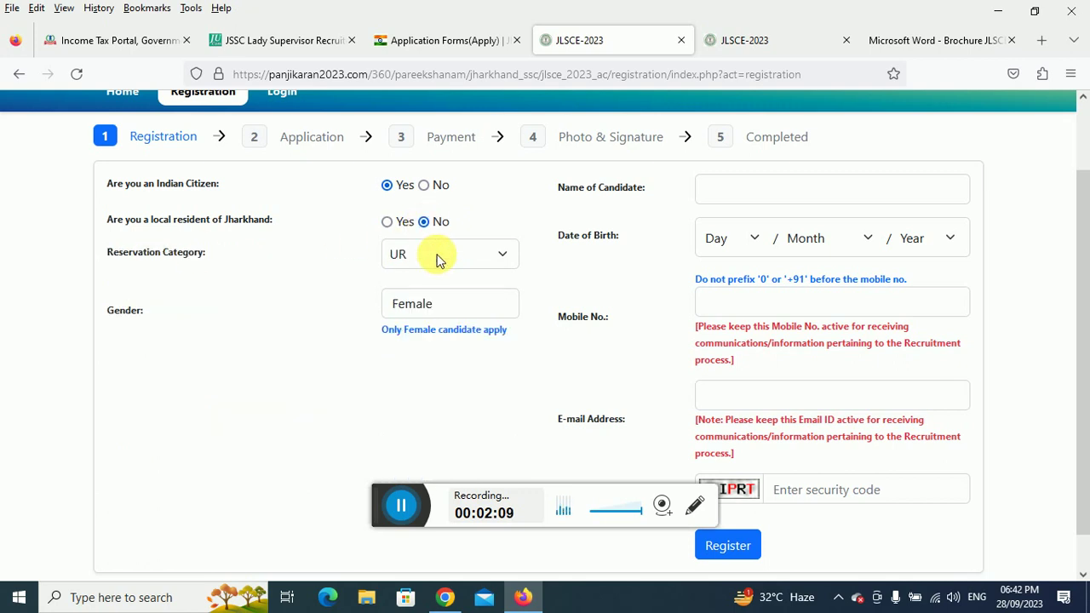
click(389, 222)
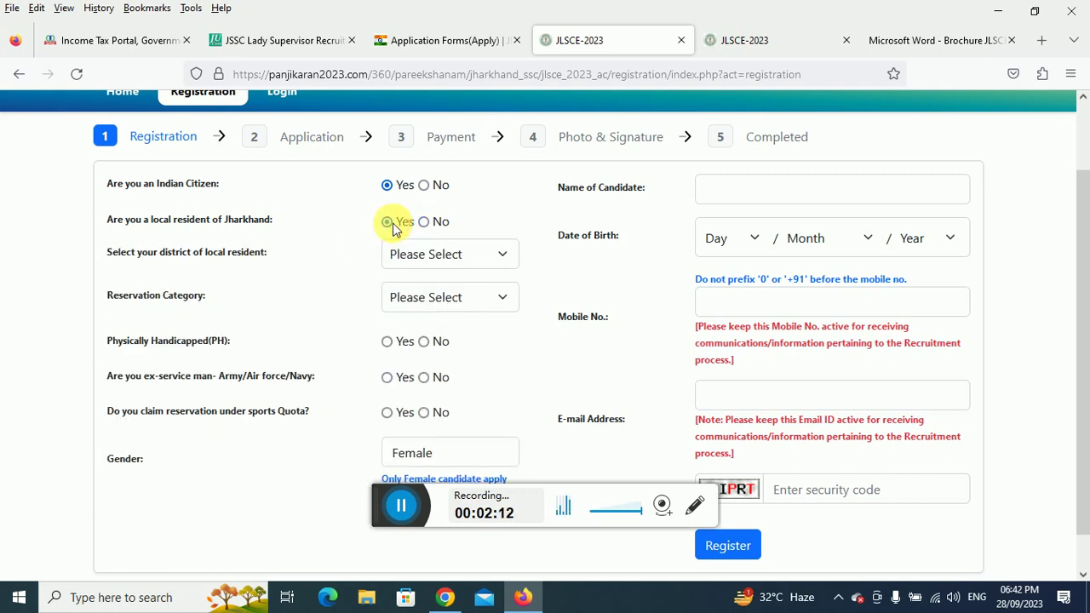
Set the district of local residence to Godda and the reservation category to EBC-I
click(423, 255)
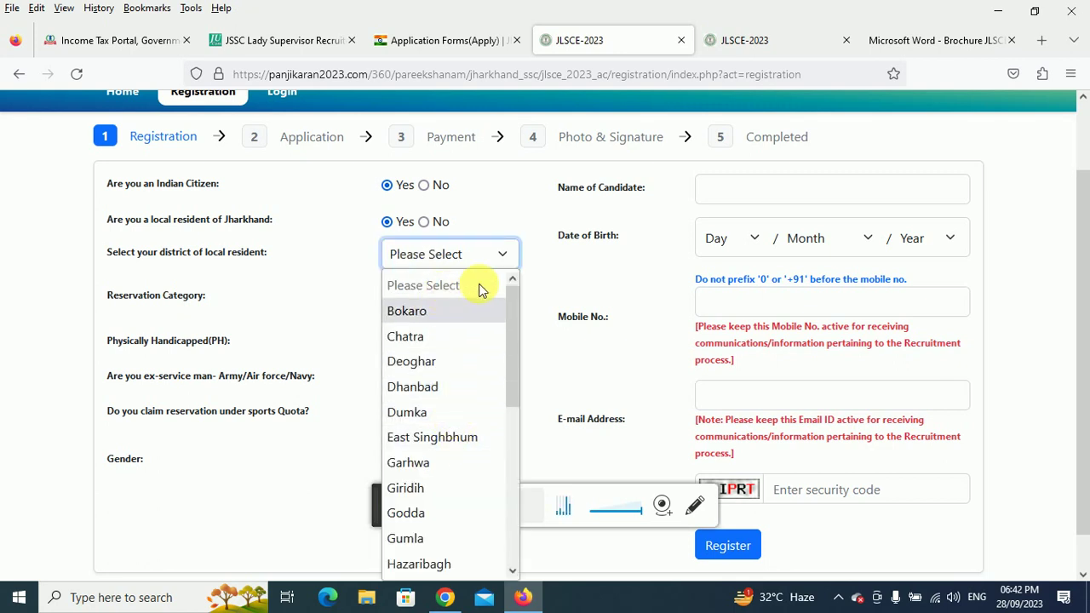
click(409, 515)
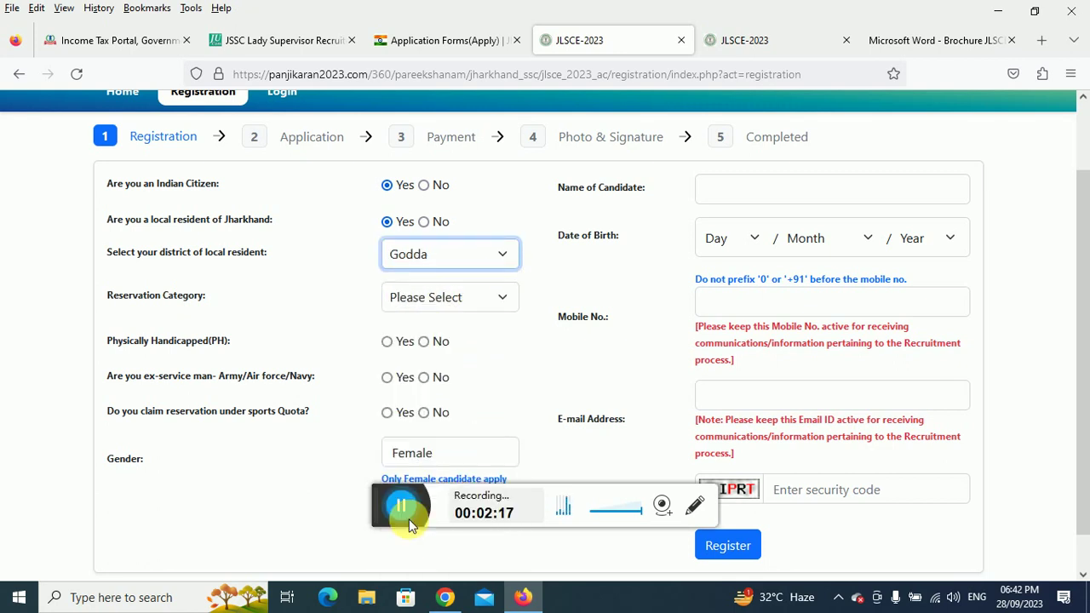
click(402, 297)
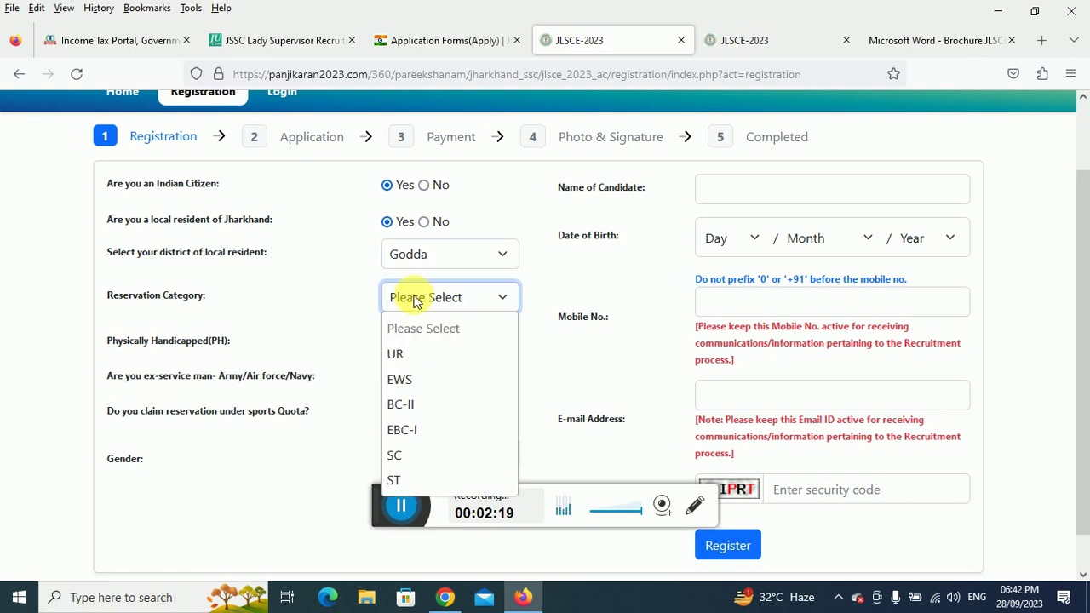
click(419, 430)
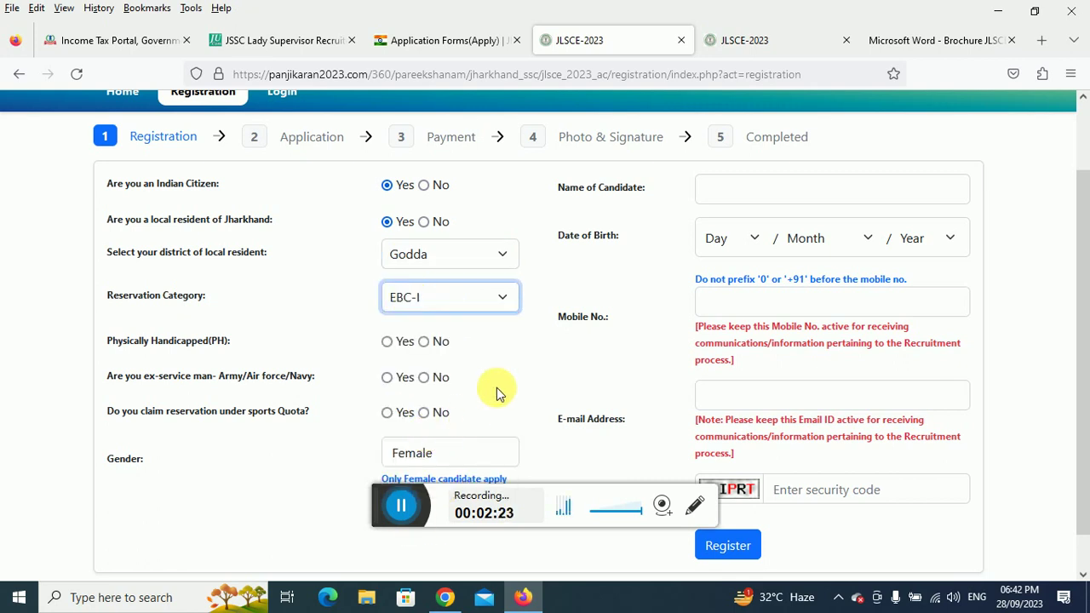
Answer No to the physically handicapped, ex-serviceman and sports quota questions
click(428, 343)
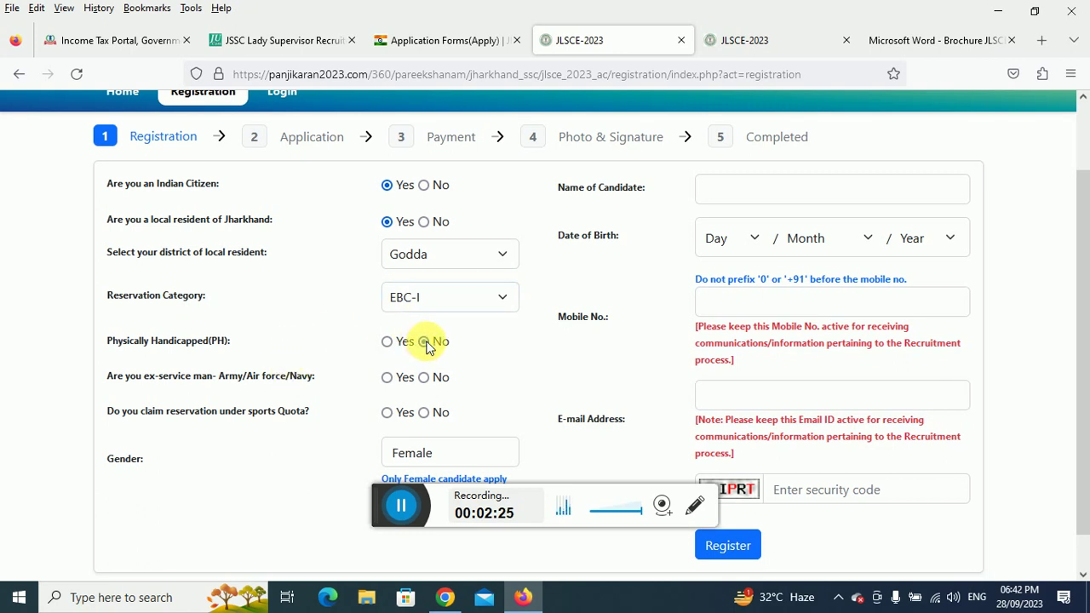
click(423, 413)
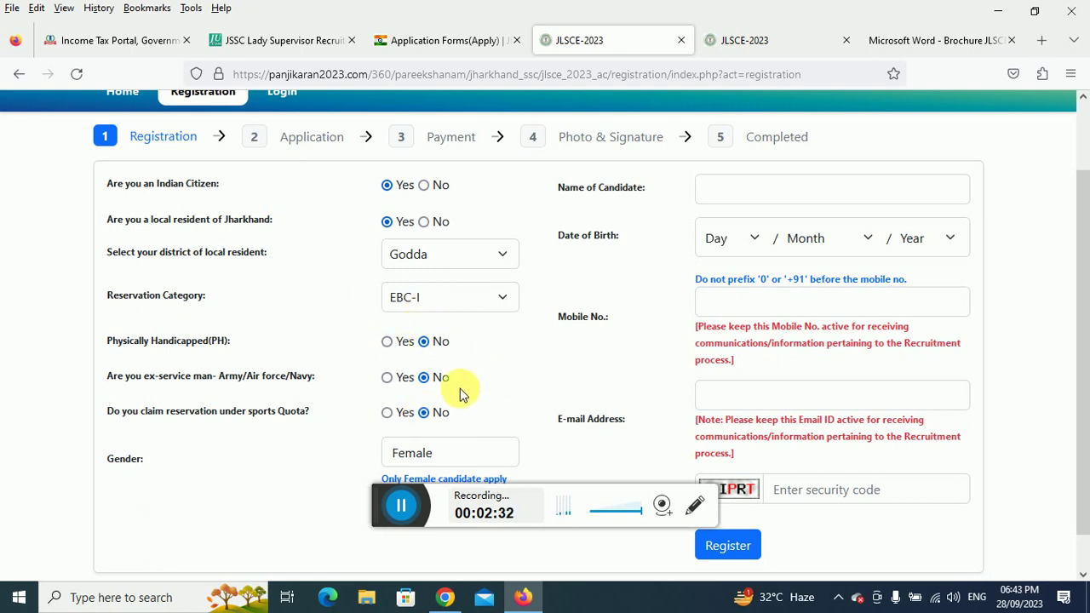
scroll(486, 390, down, 1)
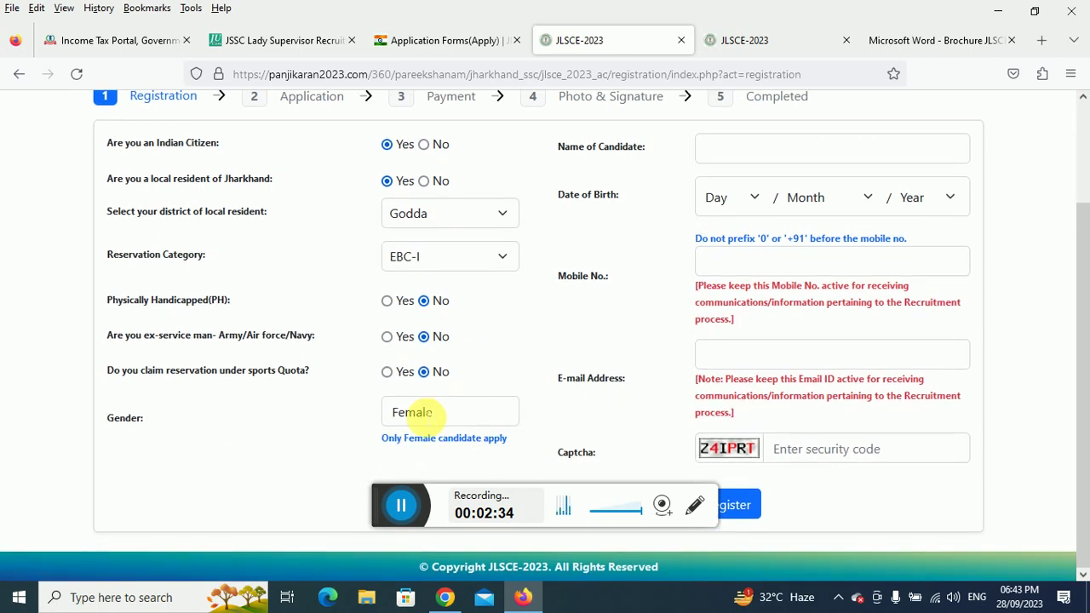
click(420, 411)
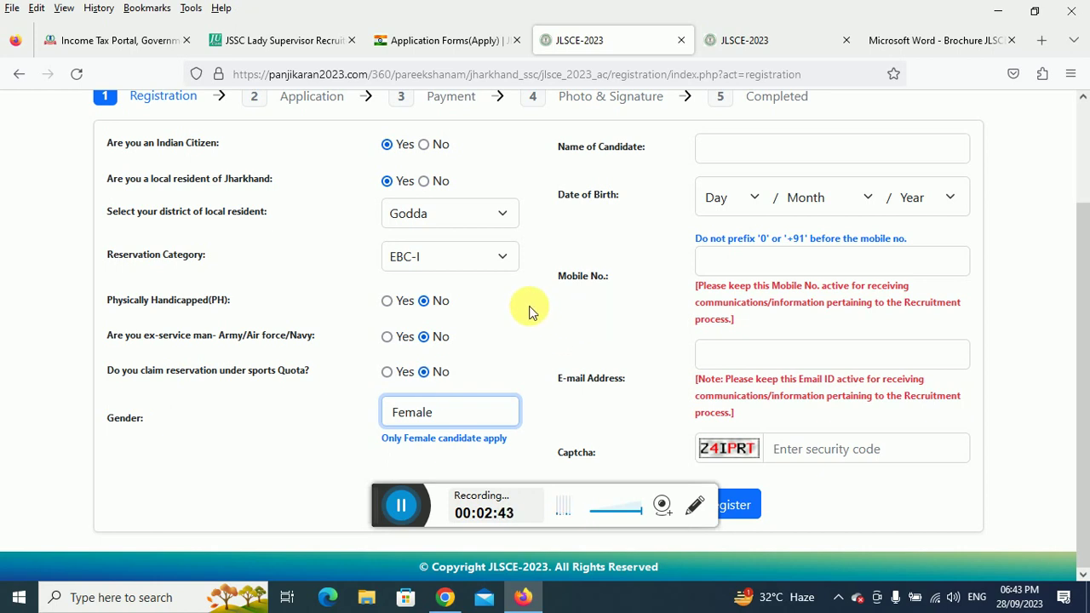
scroll(576, 316, up, 3)
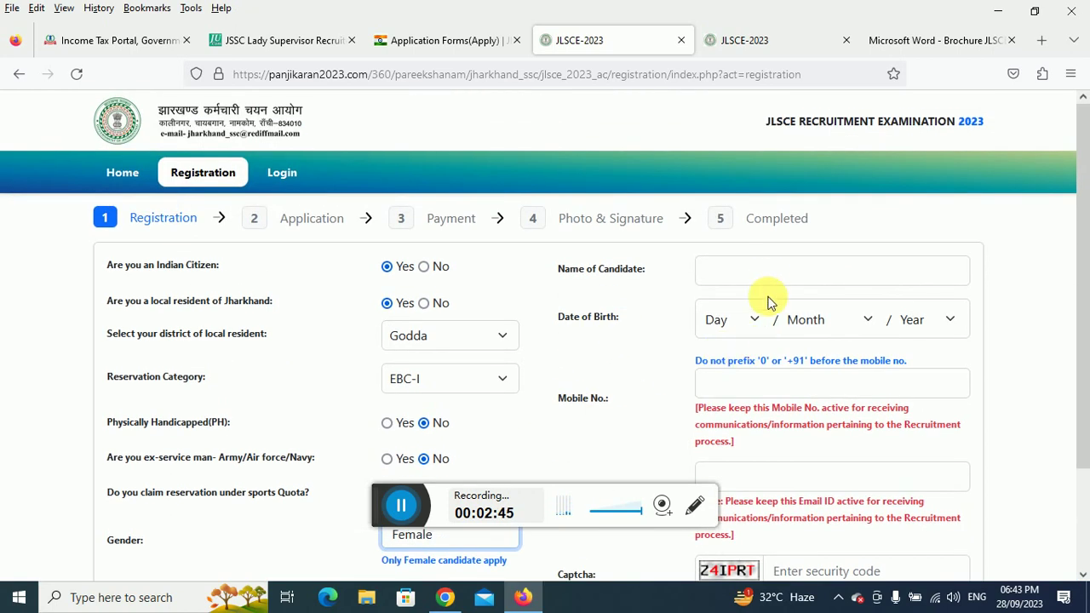
click(796, 279)
scroll(775, 271, down, 2)
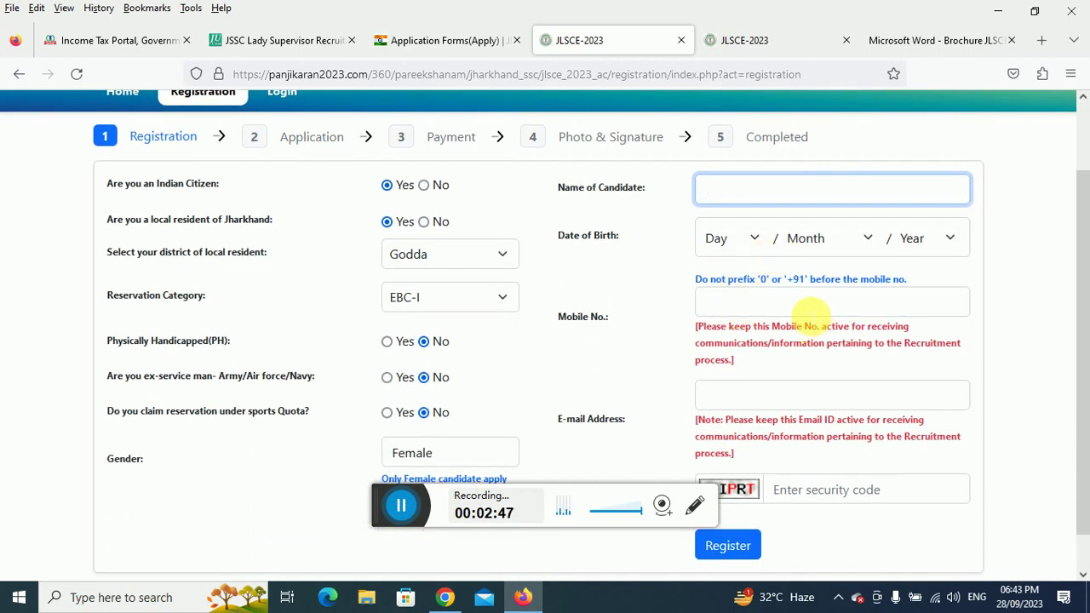
scroll(809, 311, down, 1)
click(767, 356)
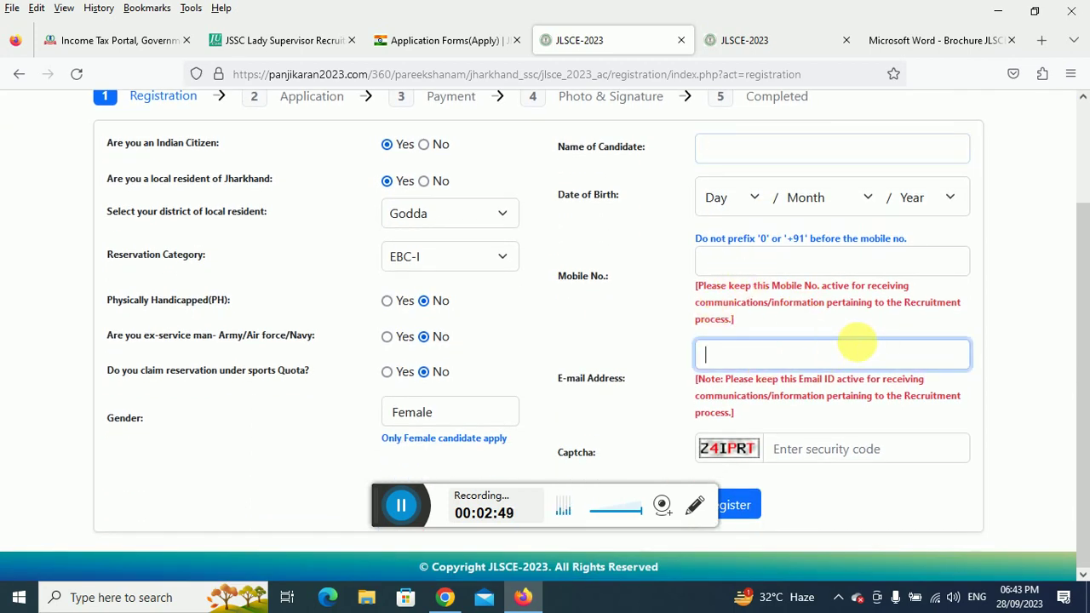
click(748, 508)
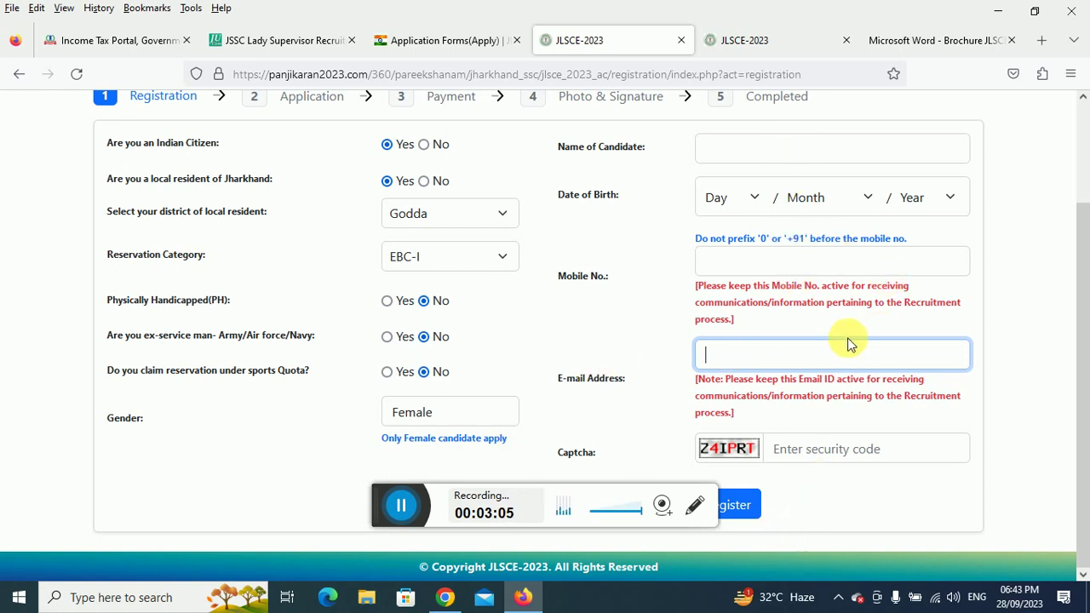
click(400, 505)
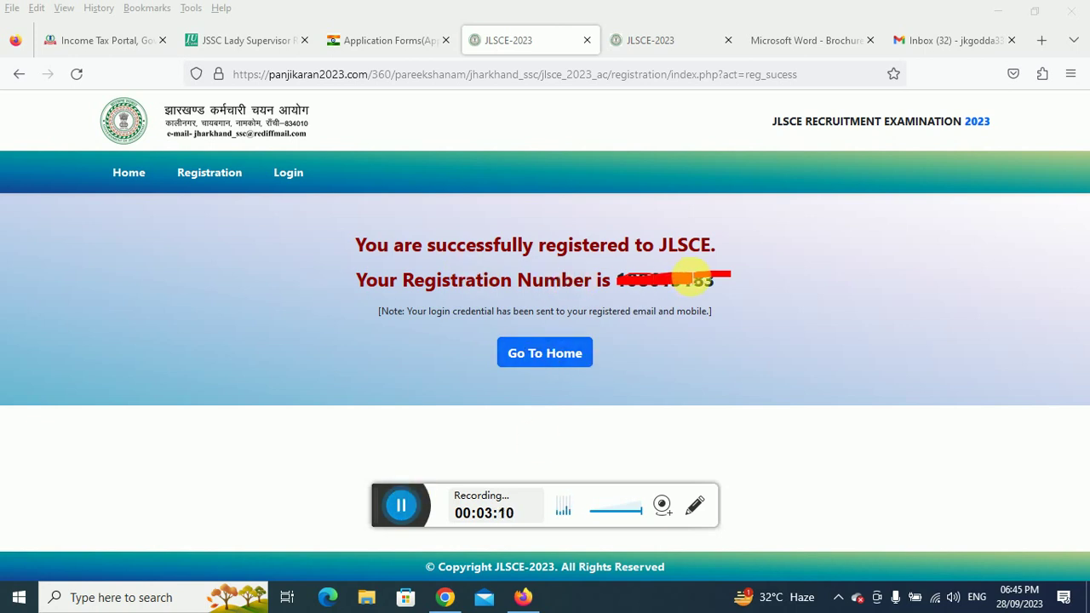
click(403, 505)
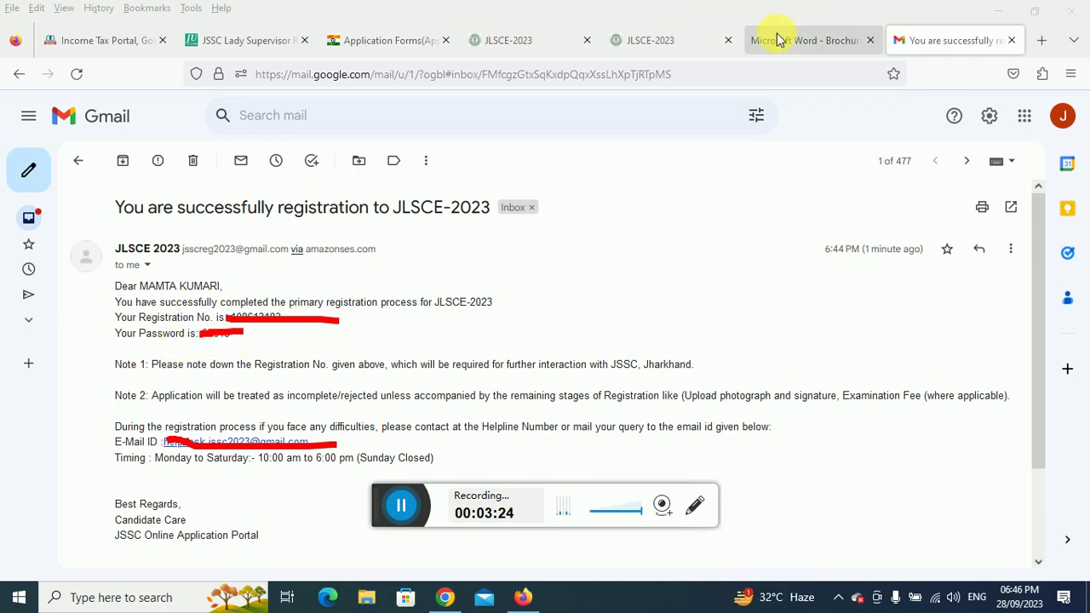
Return from the registration confirmation e-mail to the JLSCE-2023 login page
click(521, 45)
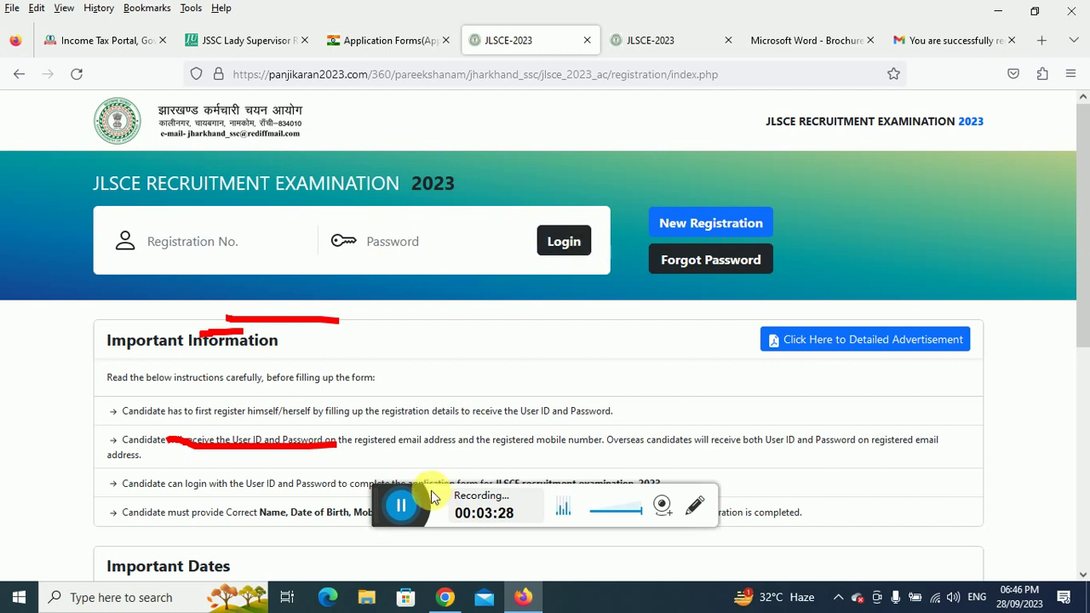
click(401, 506)
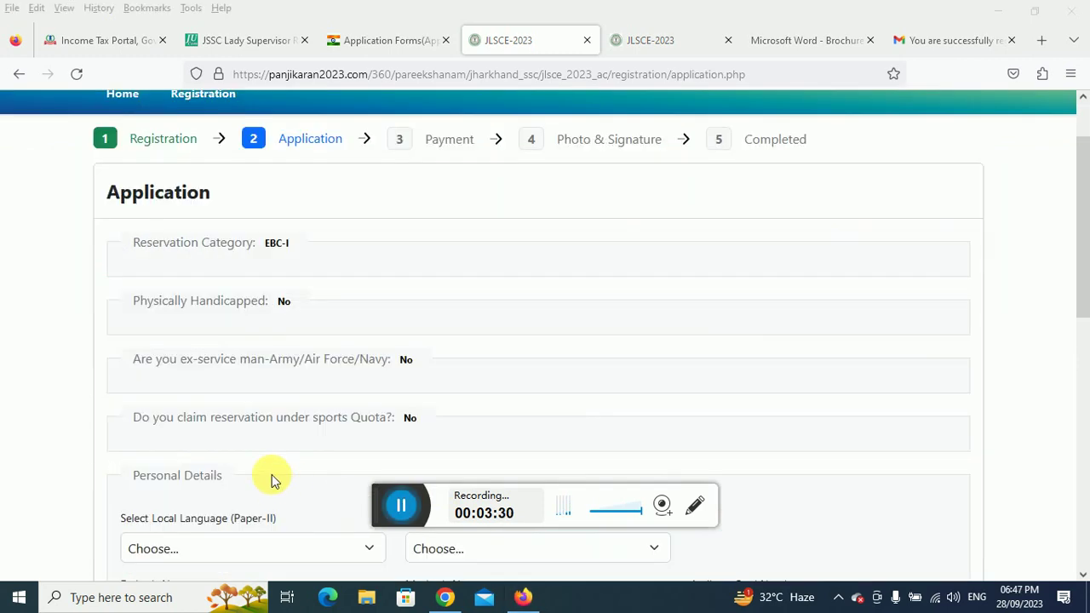
Set the Paper-II local language to Hindi and the marital status to Unmarried in the personal details
scroll(596, 316, up, 2)
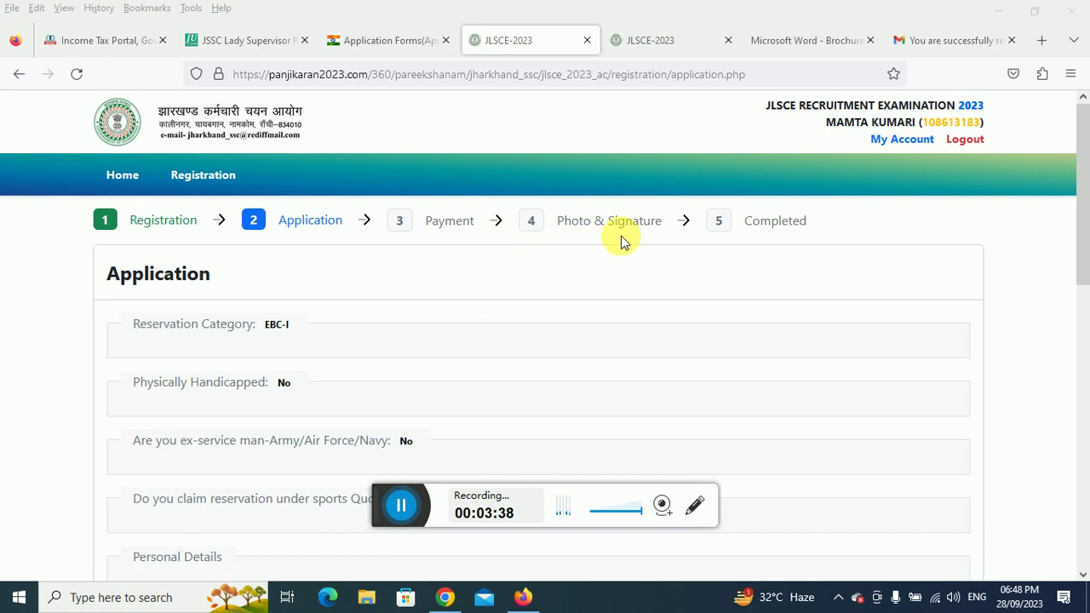
scroll(813, 227, down, 2)
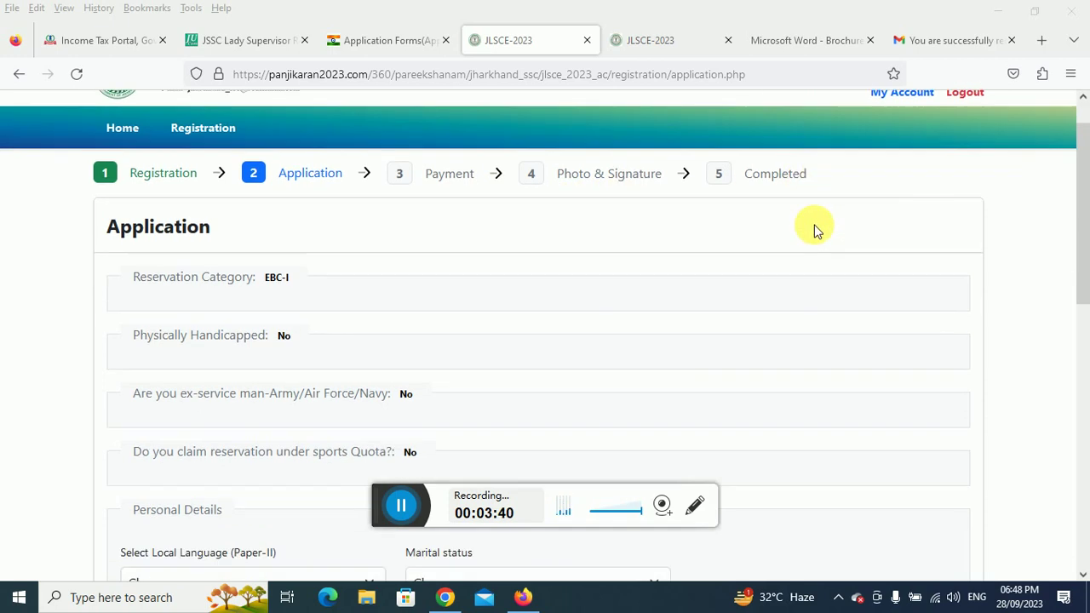
scroll(264, 241, down, 4)
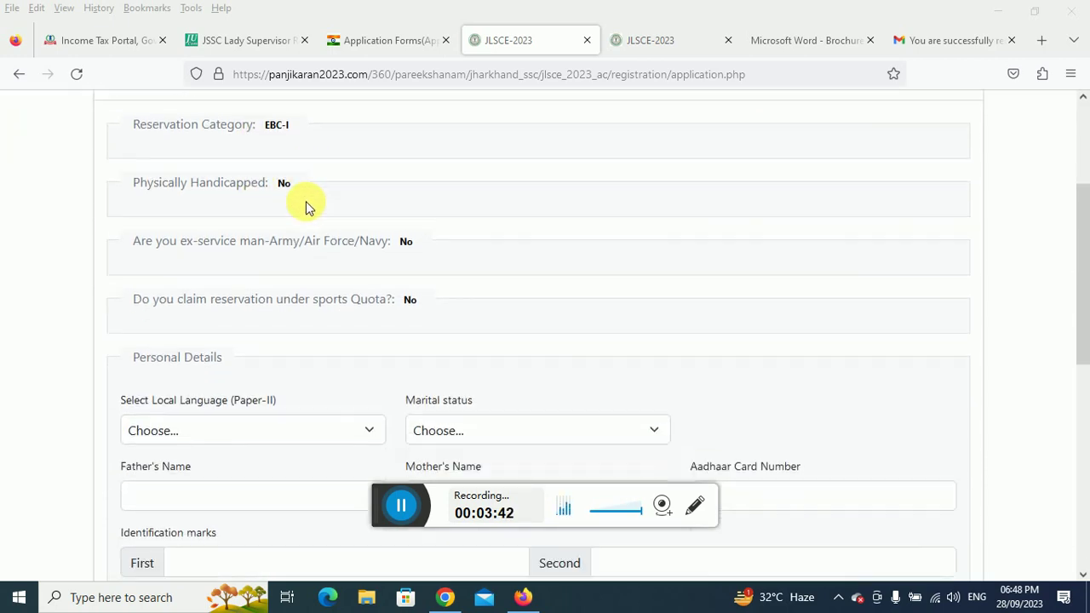
scroll(406, 230, down, 6)
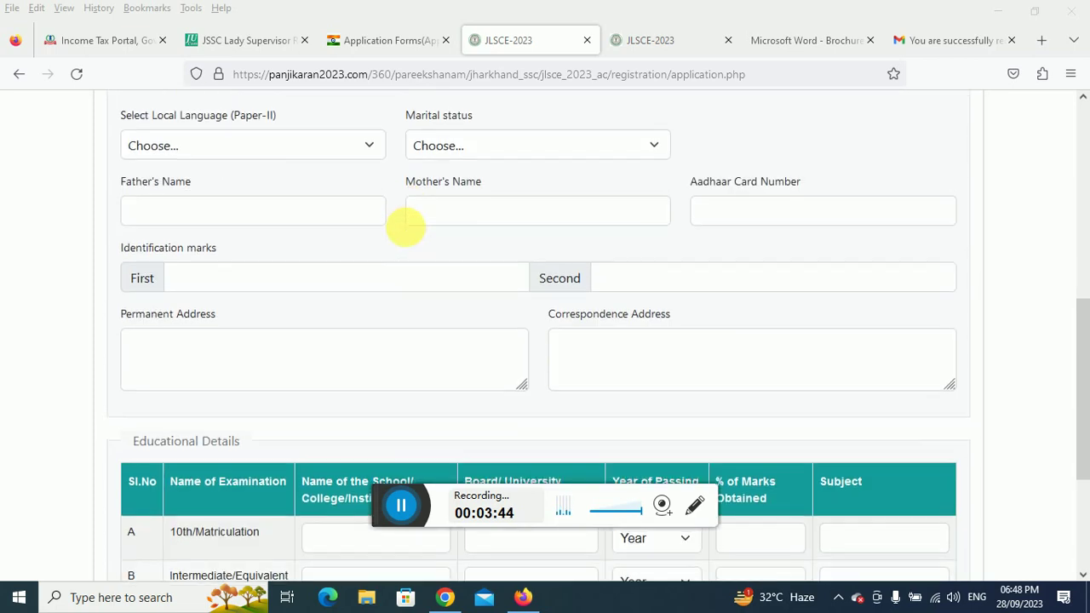
scroll(219, 238, up, 4)
click(183, 304)
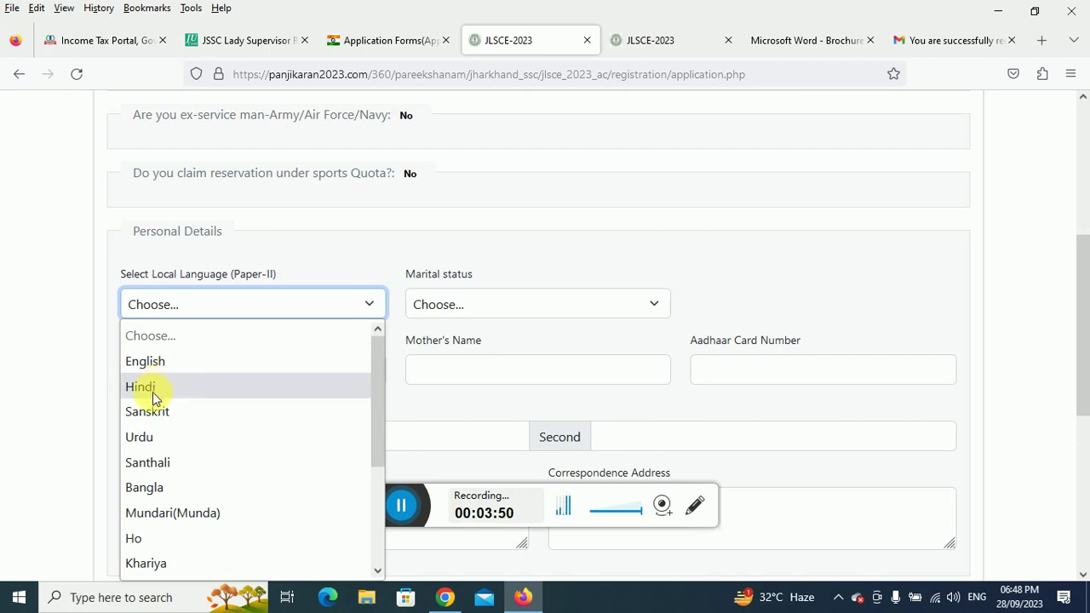
scroll(162, 401, down, 2)
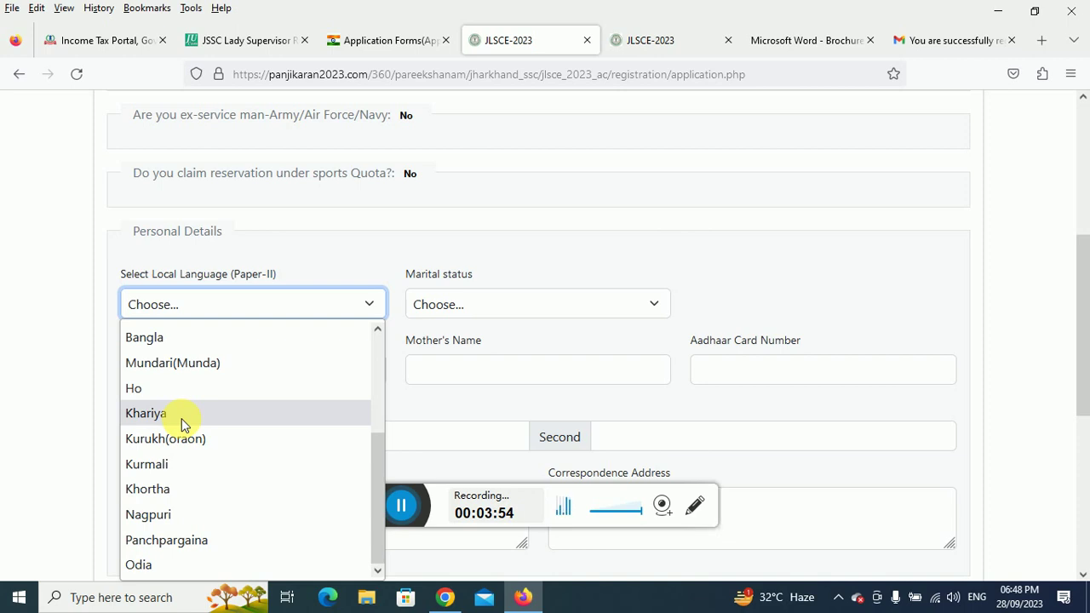
scroll(191, 417, up, 2)
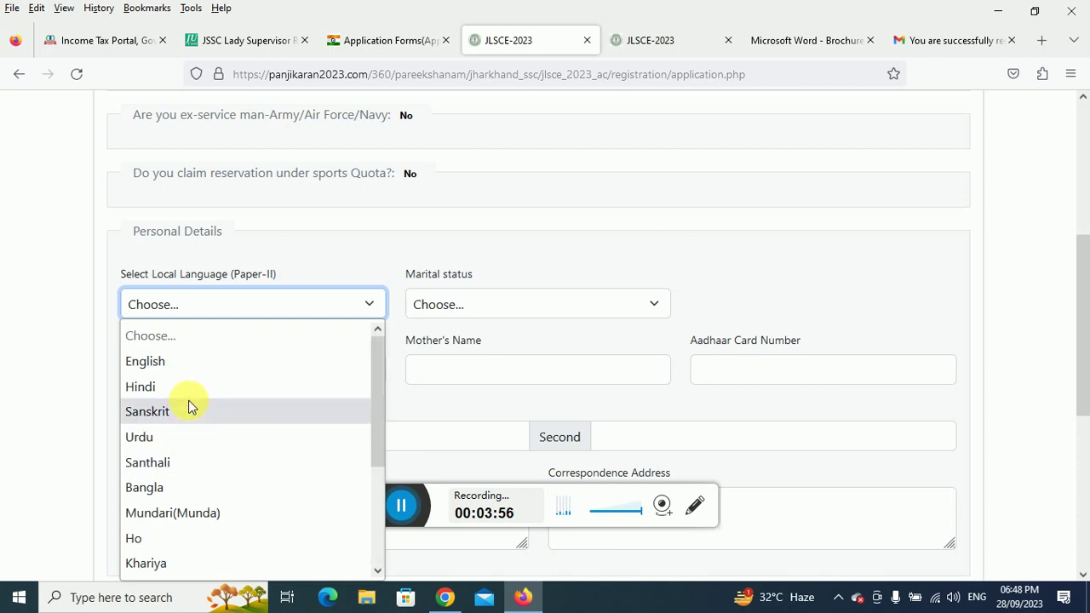
click(154, 388)
click(464, 305)
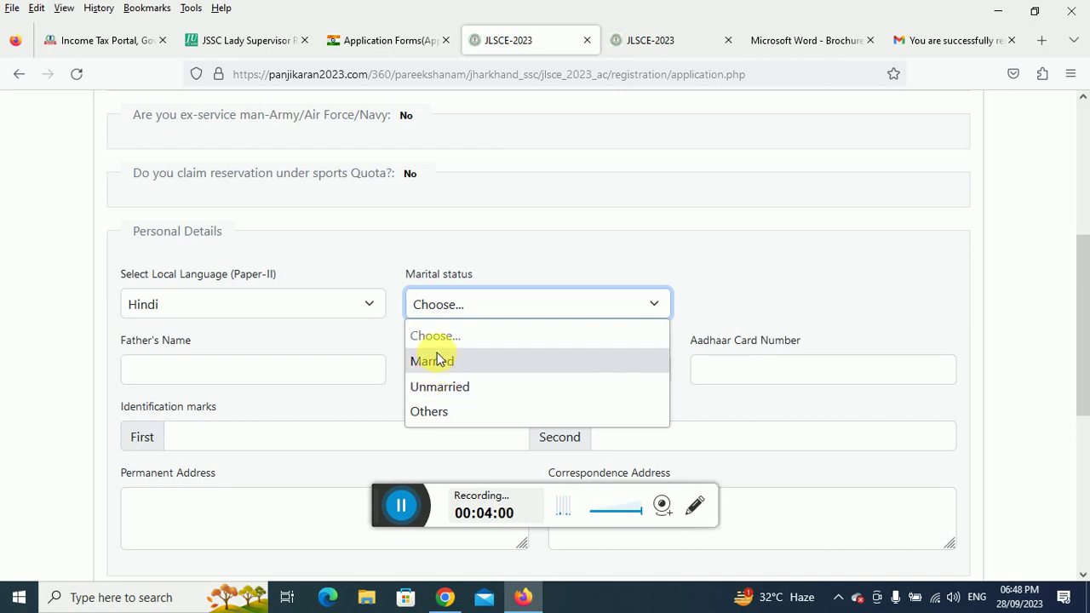
click(451, 389)
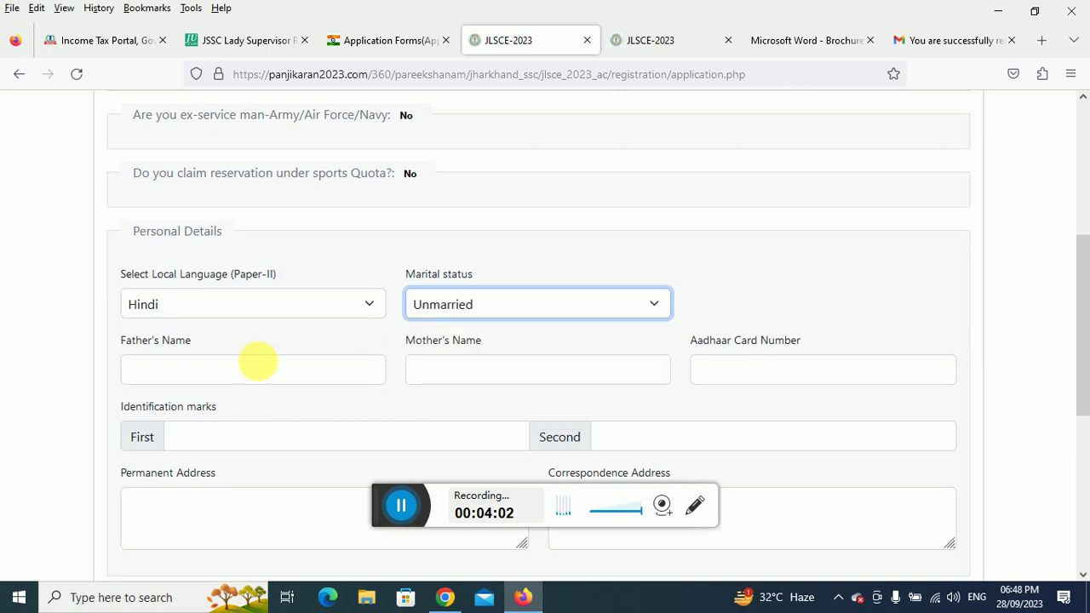
Go through the personal details fields for parents' names, Aadhaar number, identification marks and permanent and correspondence addresses
click(209, 372)
click(520, 373)
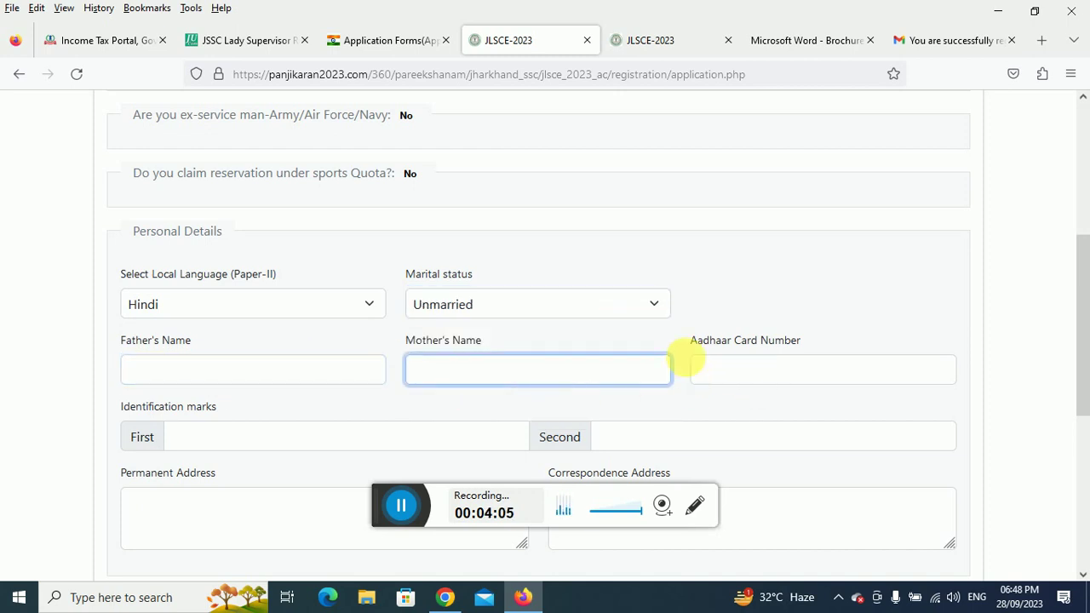
scroll(707, 341, down, 2)
click(724, 293)
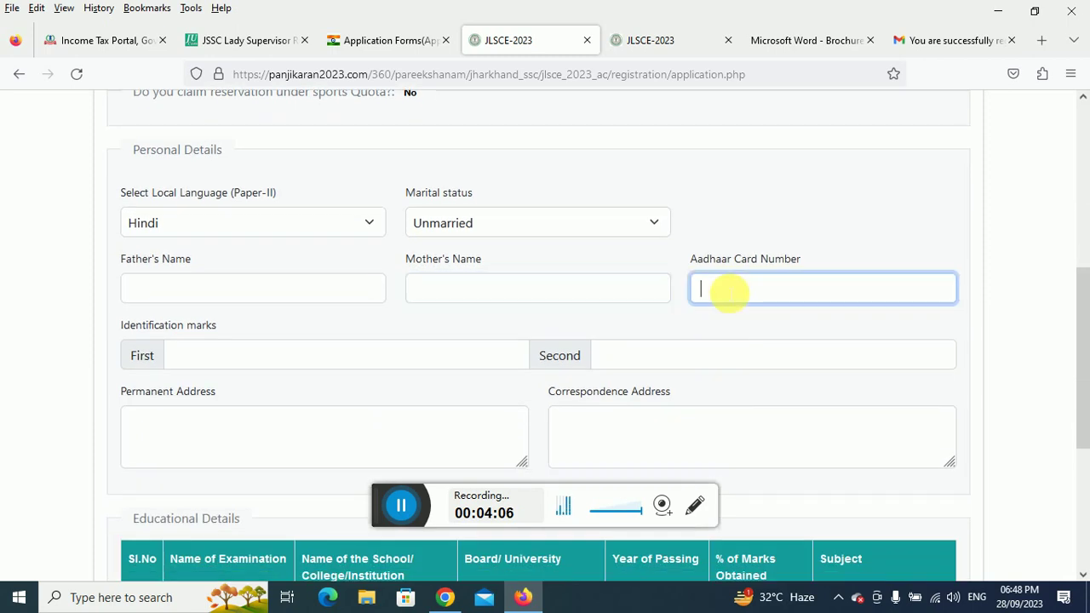
click(230, 358)
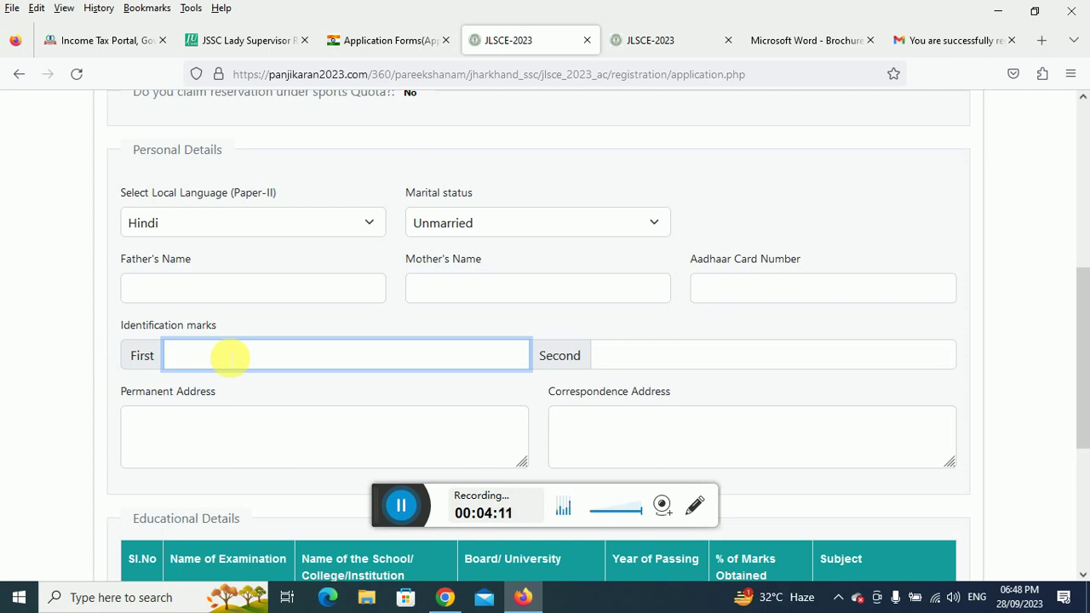
scroll(409, 332, down, 2)
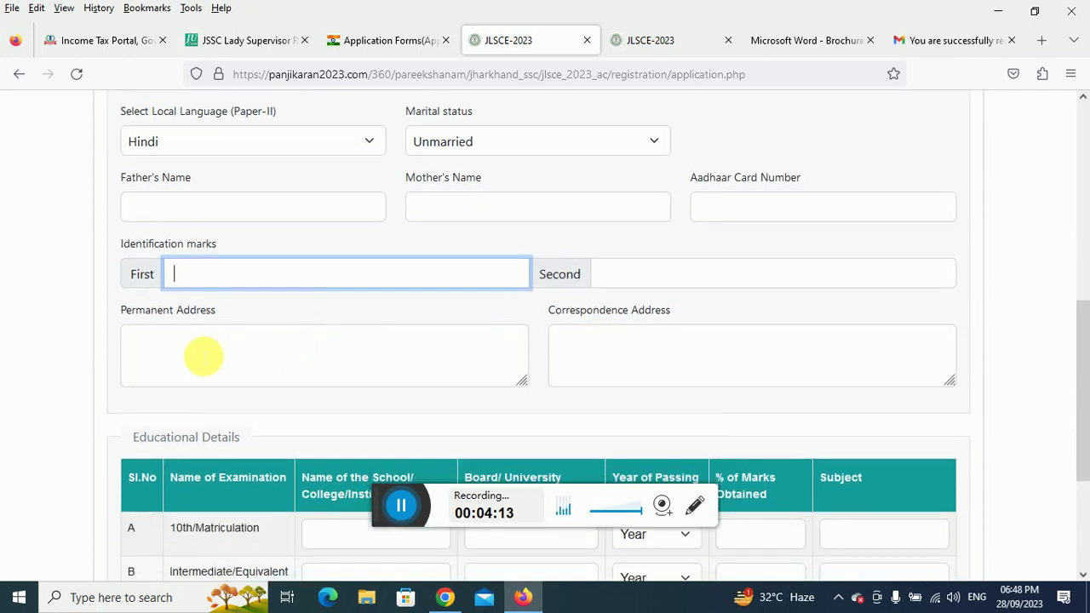
click(202, 356)
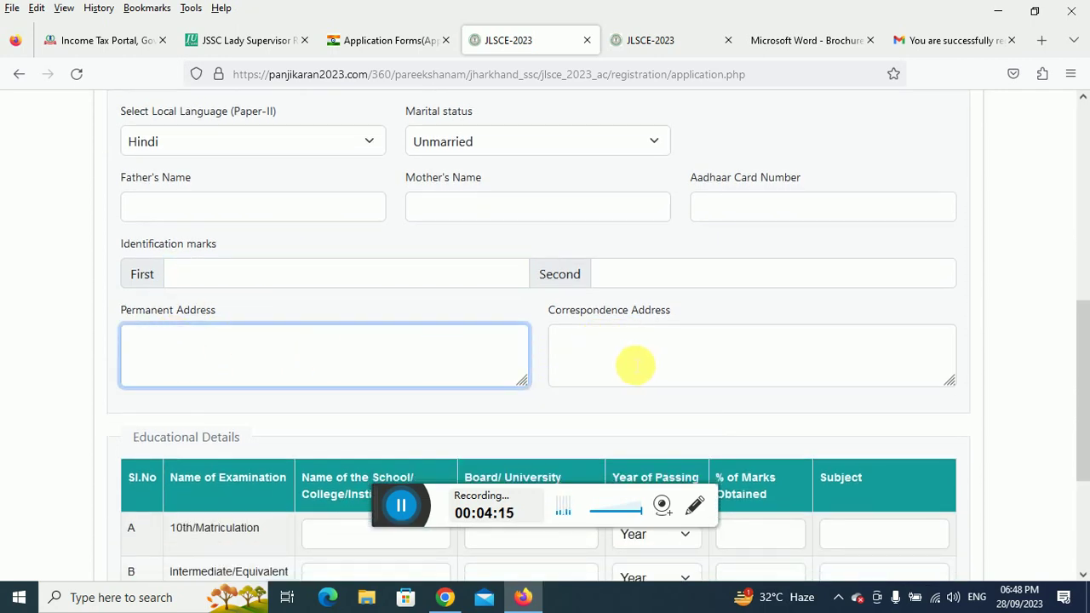
click(596, 360)
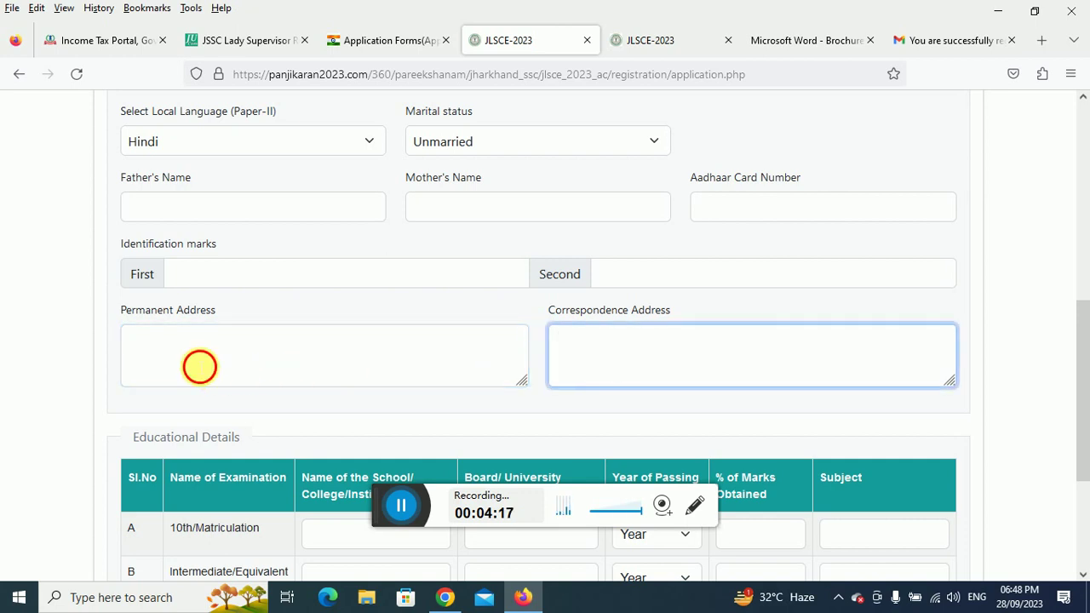
click(199, 365)
scroll(665, 368, down, 2)
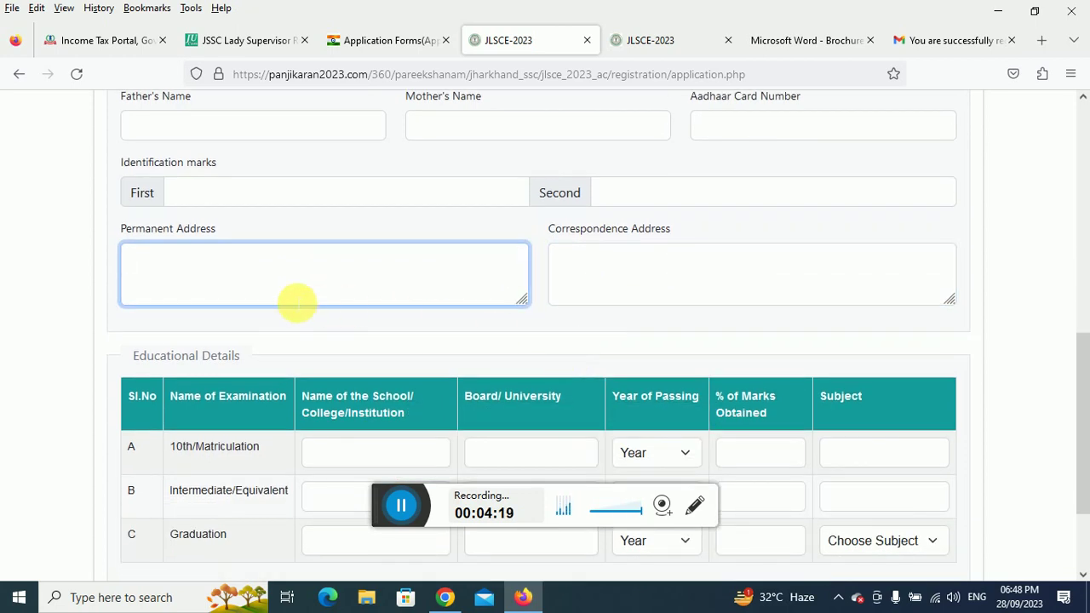
scroll(241, 292, up, 2)
scroll(495, 340, down, 5)
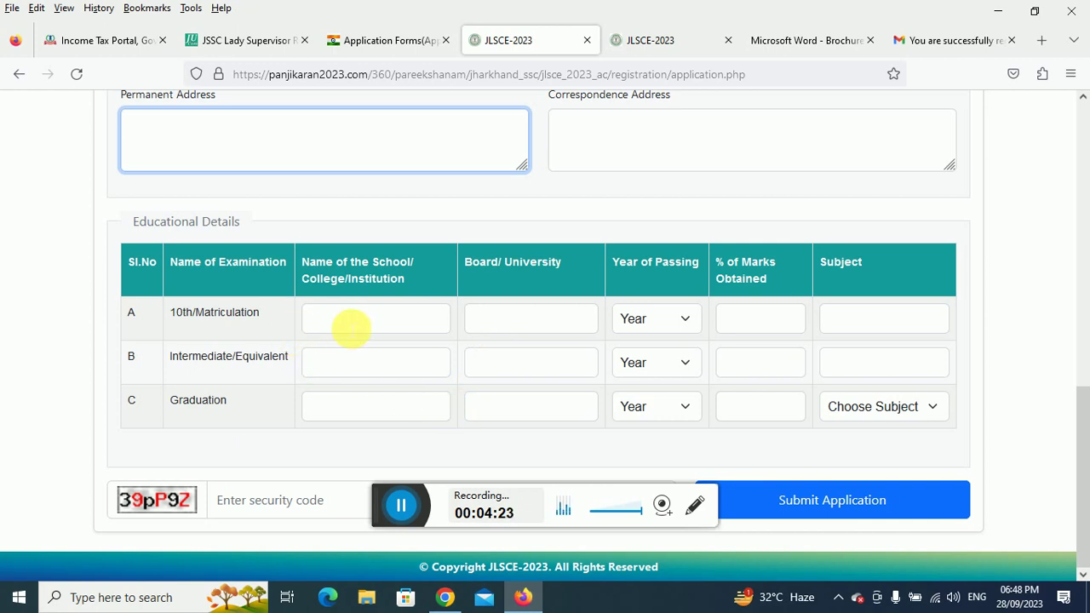
Examine the educational details fields for matriculation, intermediate and graduation, including the graduation year and subject options
click(348, 321)
click(532, 330)
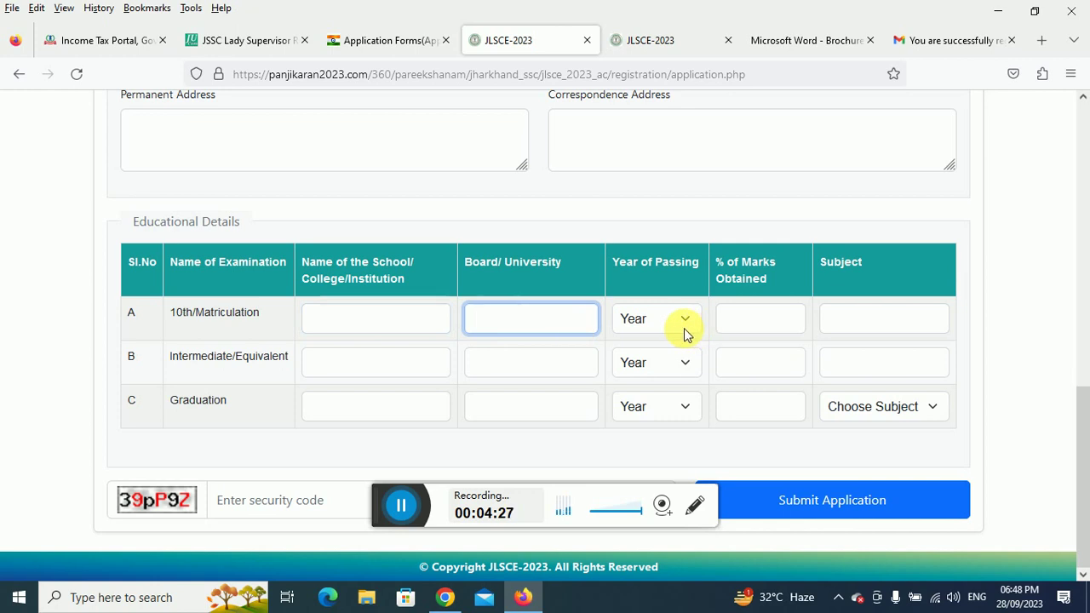
click(757, 321)
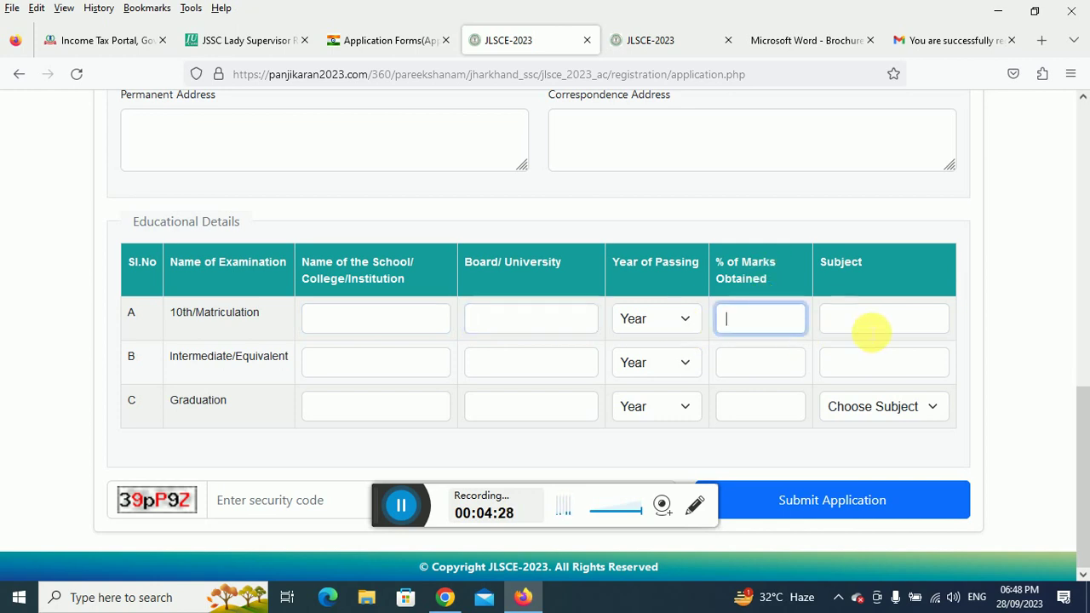
click(872, 331)
click(382, 366)
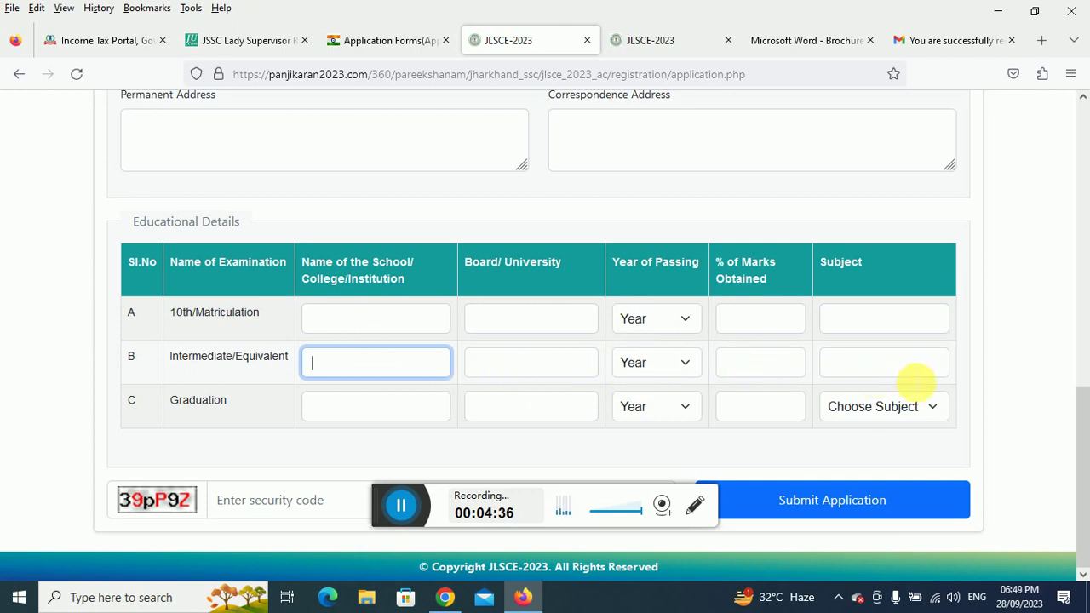
click(879, 363)
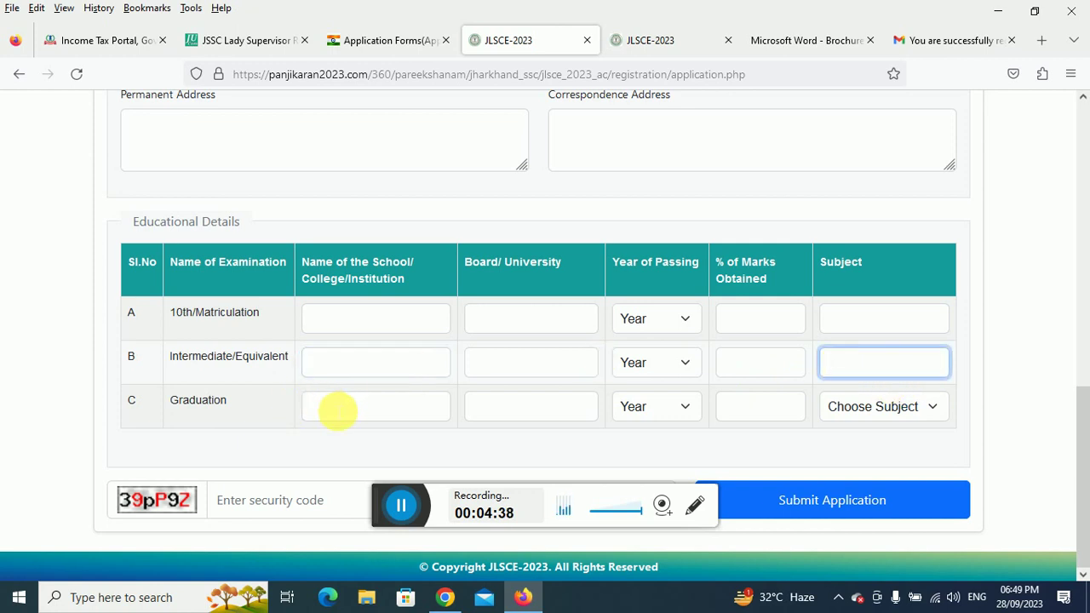
click(332, 409)
click(653, 409)
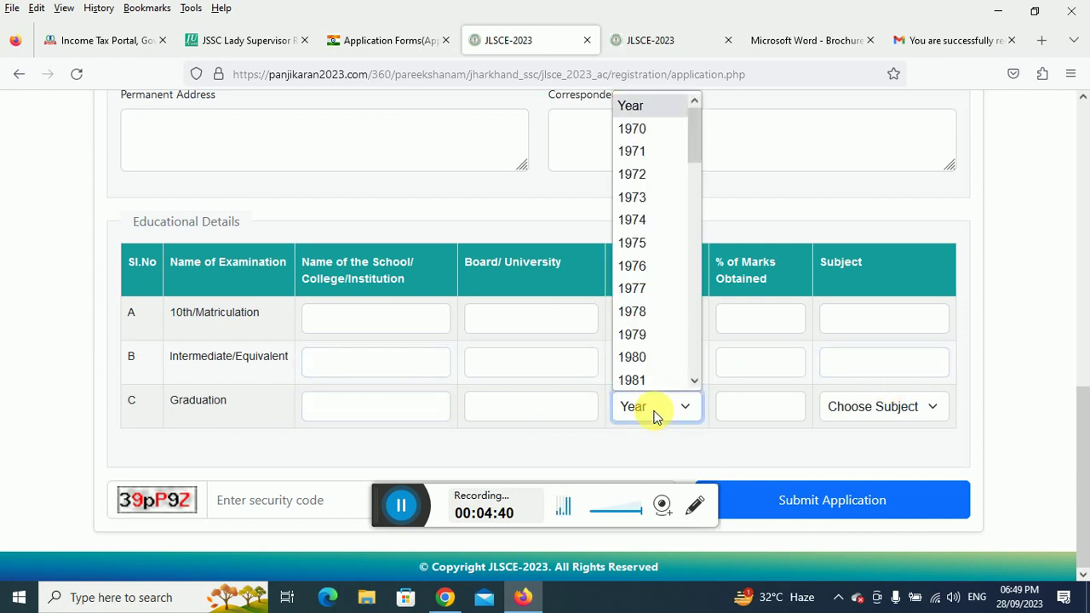
click(780, 444)
click(862, 408)
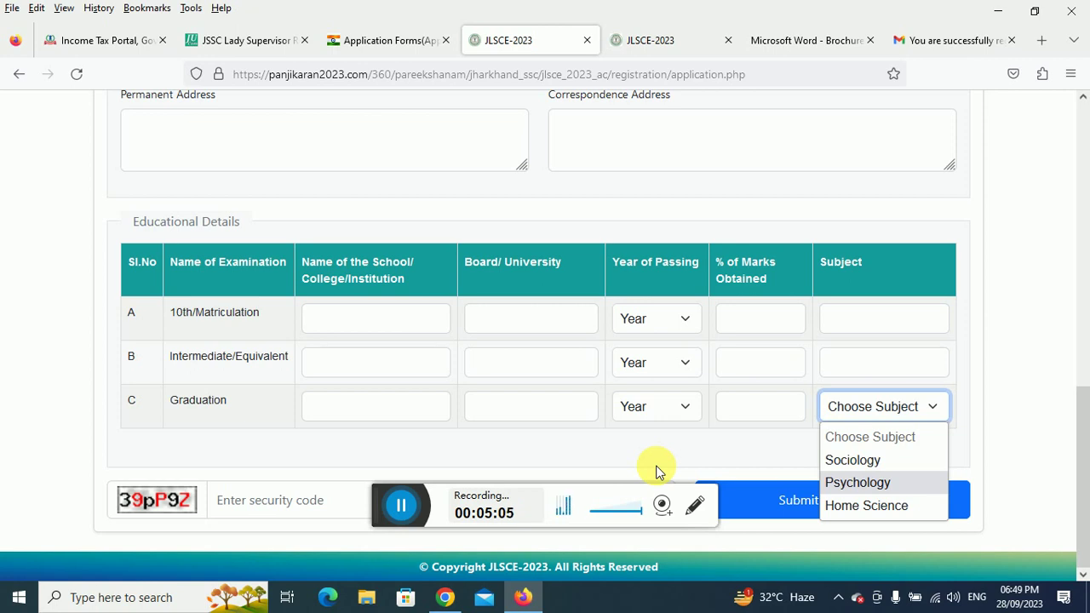
click(360, 318)
scroll(461, 293, up, 2)
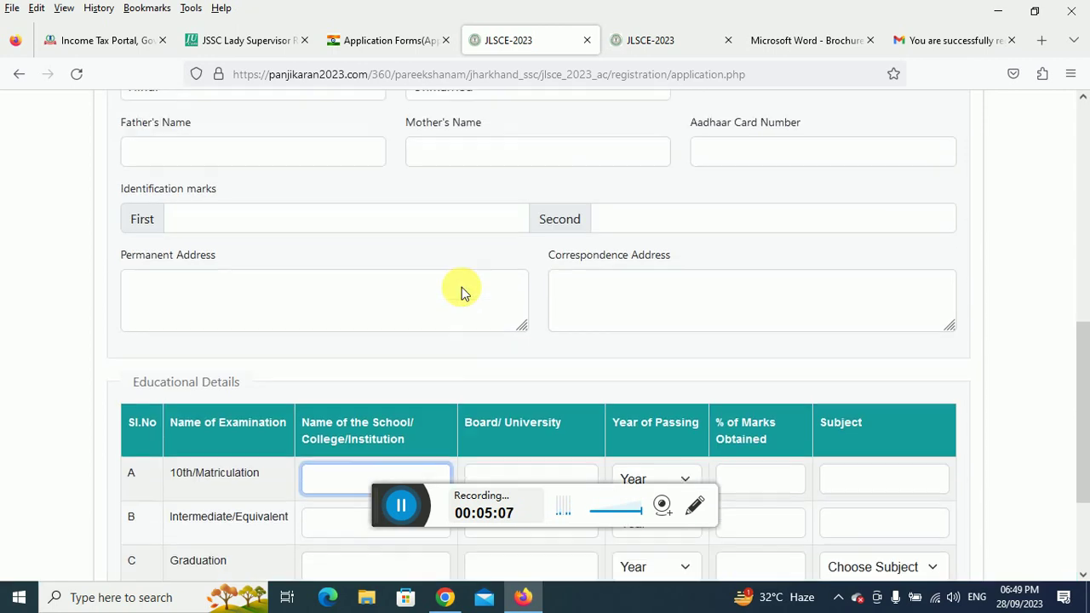
scroll(461, 292, up, 1)
scroll(486, 309, down, 3)
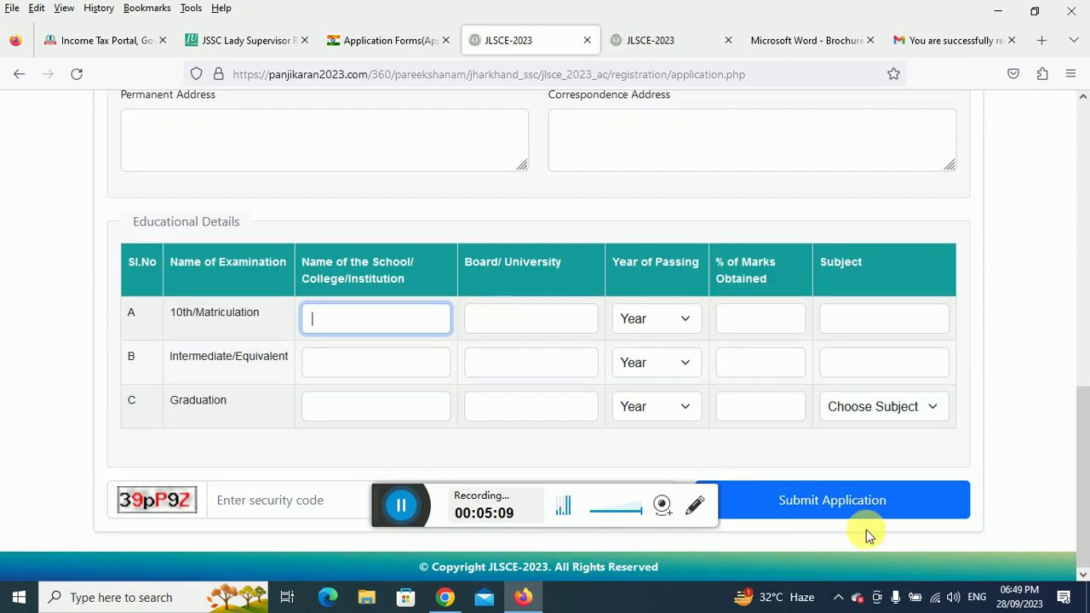
scroll(270, 331, up, 2)
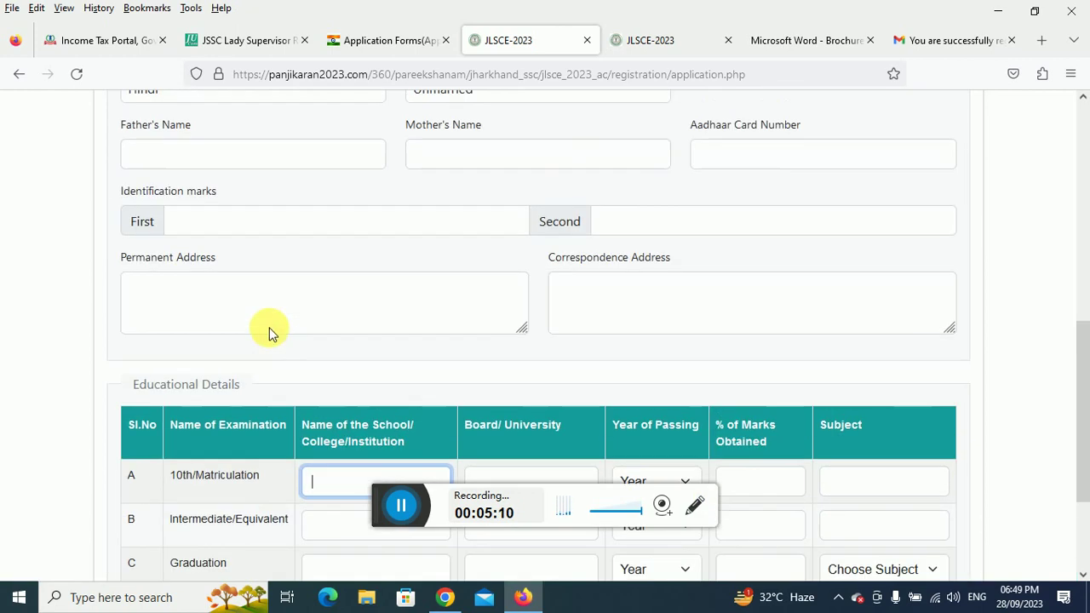
scroll(290, 327, down, 2)
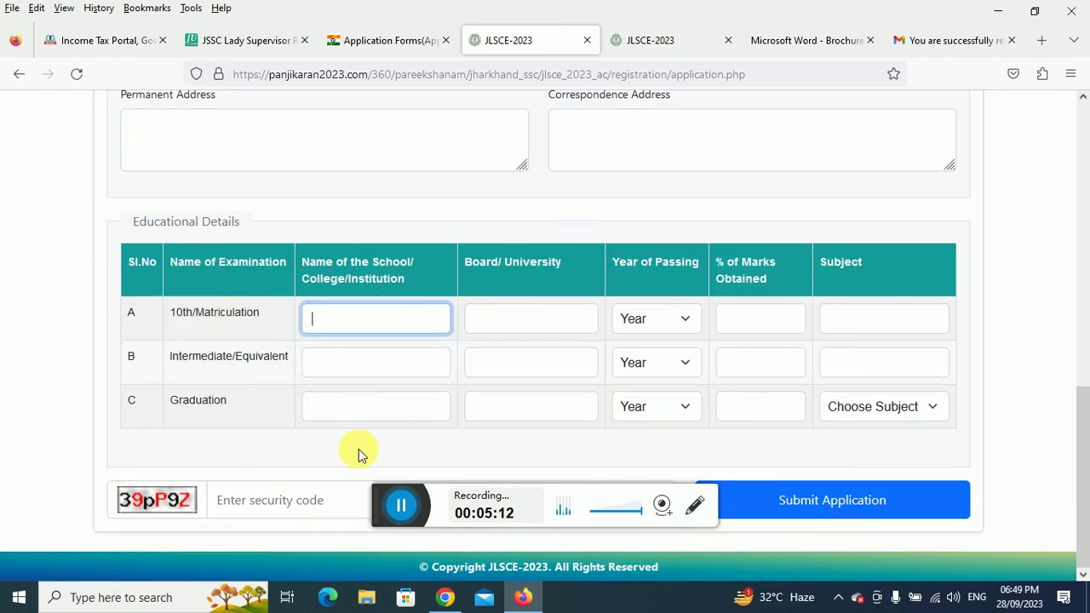
click(406, 510)
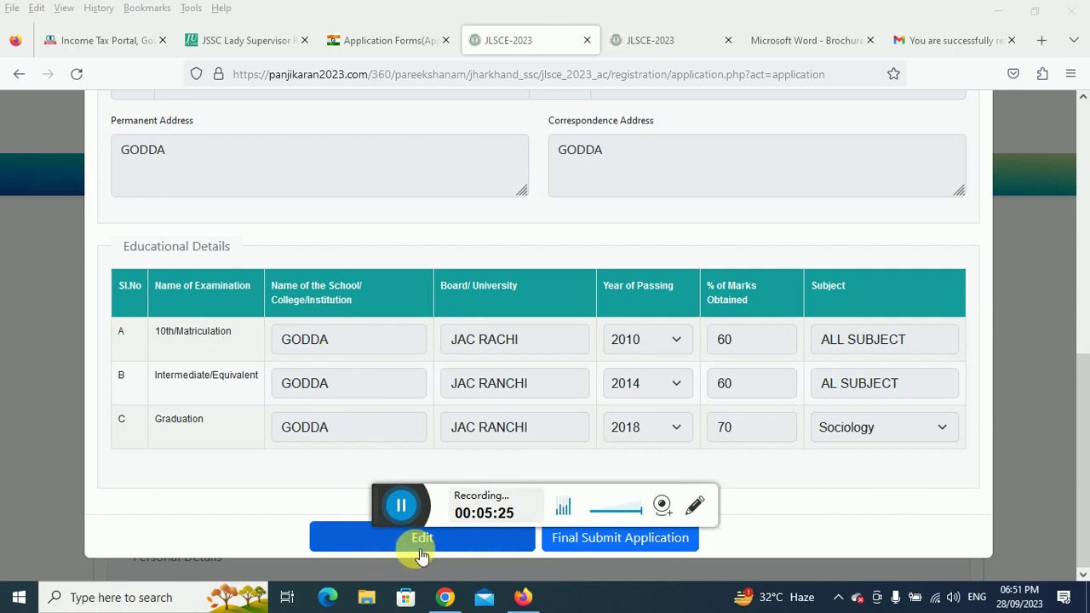
Make the final submission of the completed application and proceed to its payment
click(622, 549)
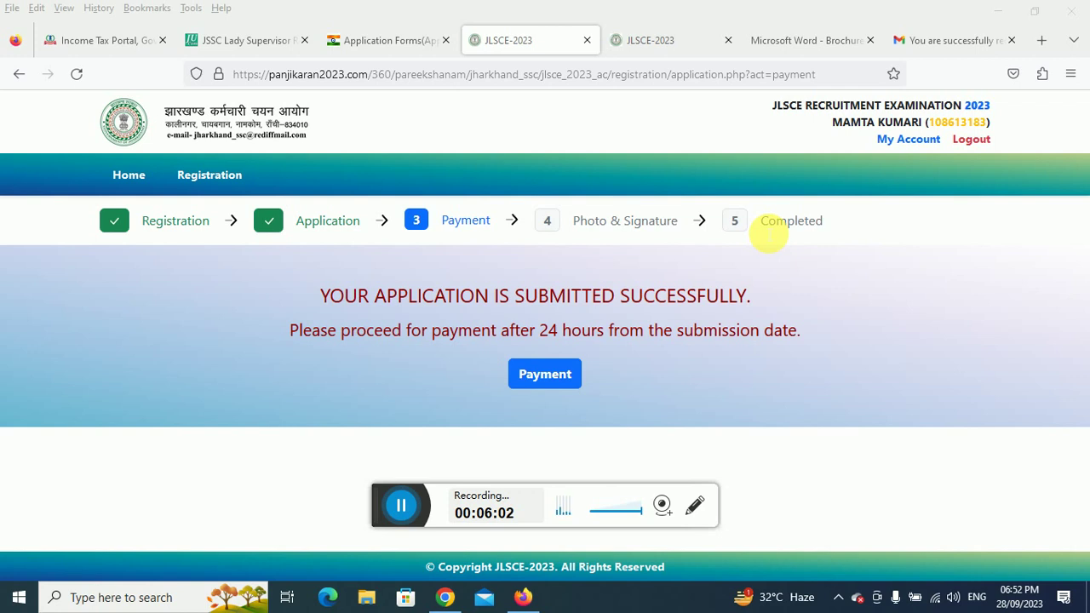
click(549, 379)
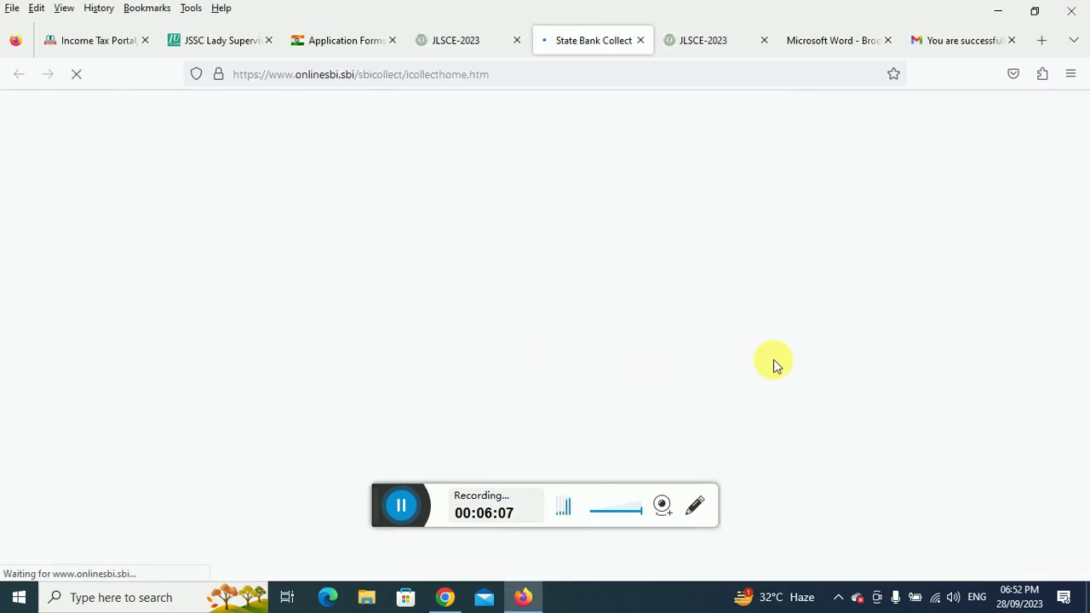
Open the Govt Departments category on State Bank Collect and filter the departments by the state Jharkhand
scroll(545, 316, down, 3)
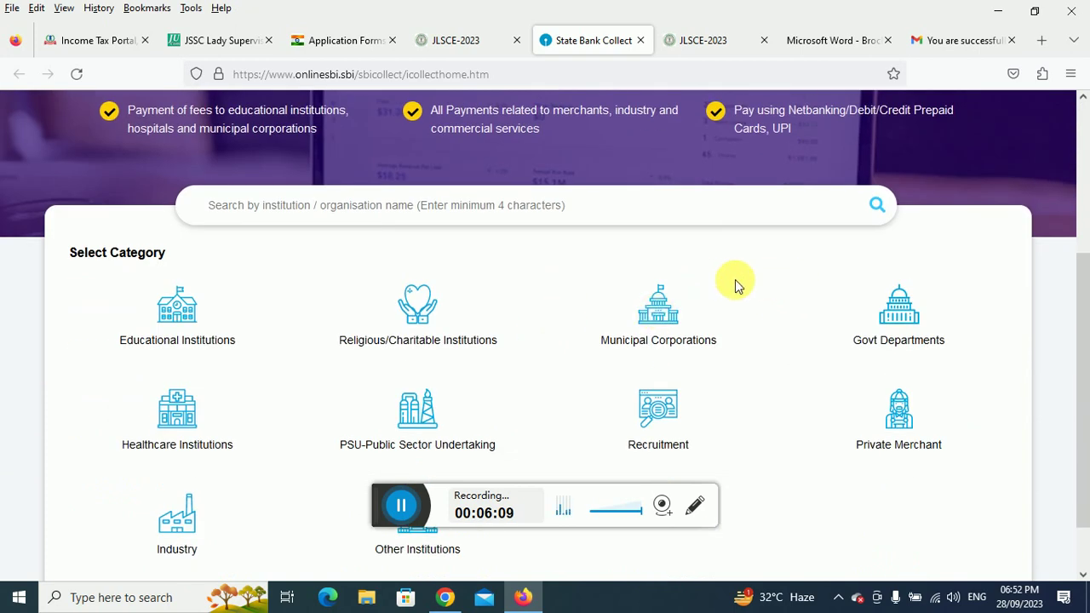
scroll(458, 292, down, 1)
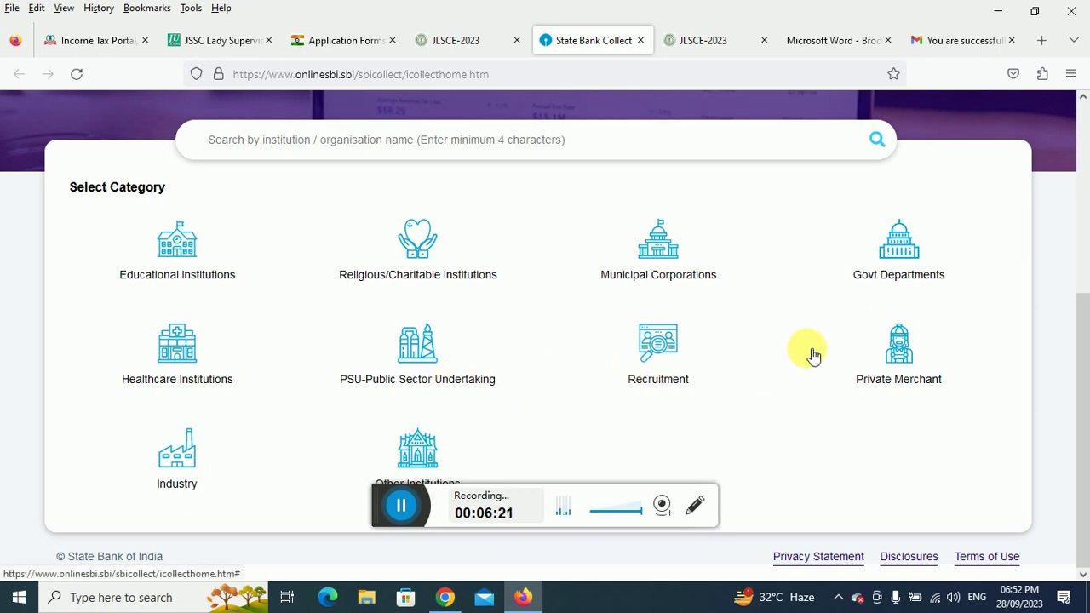
click(905, 255)
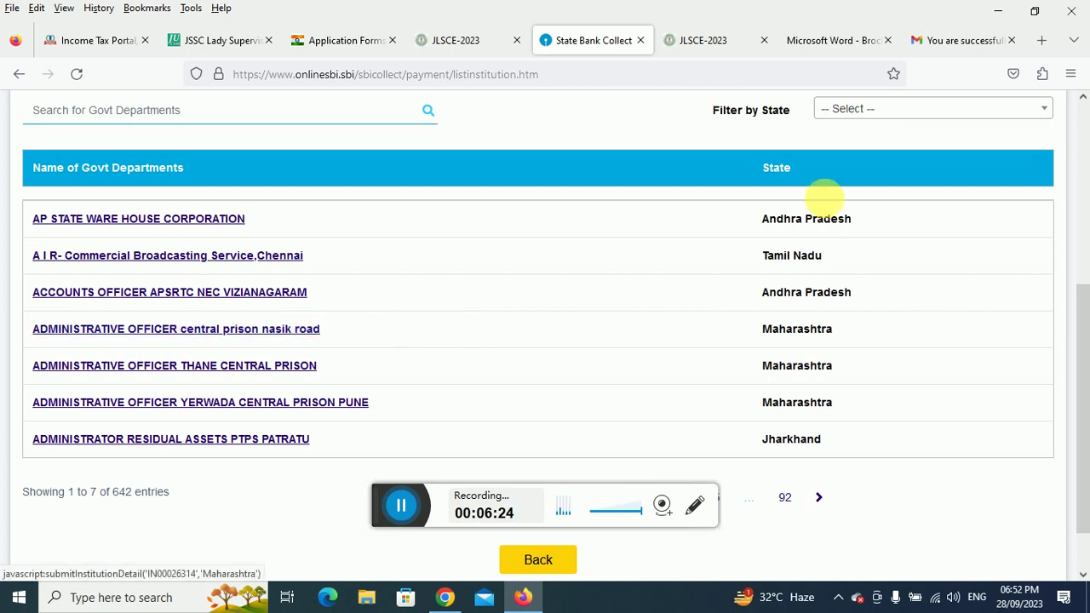
click(854, 110)
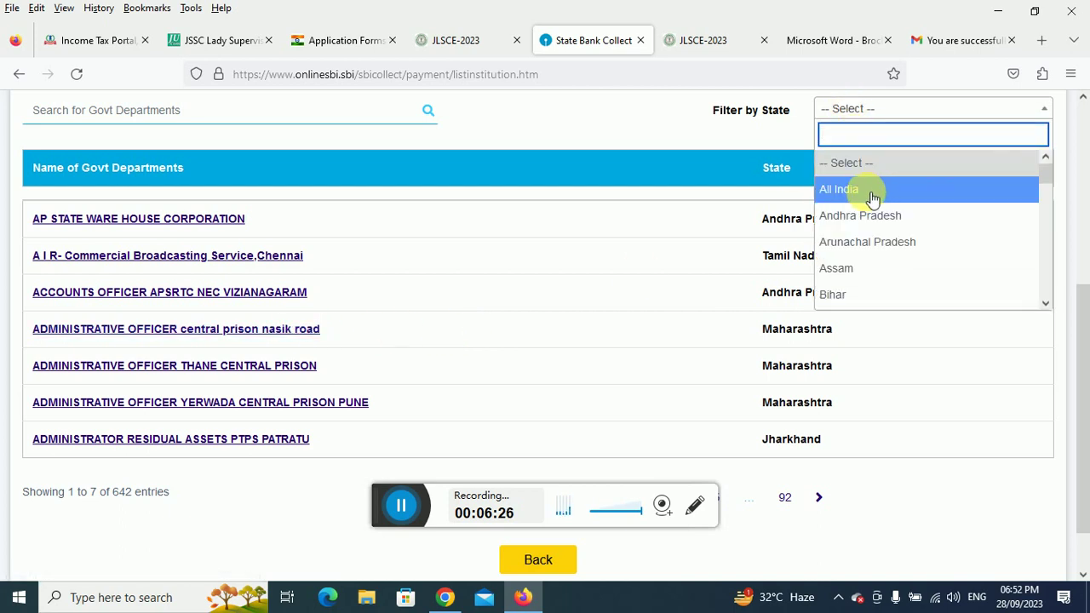
text(jh)
click(852, 166)
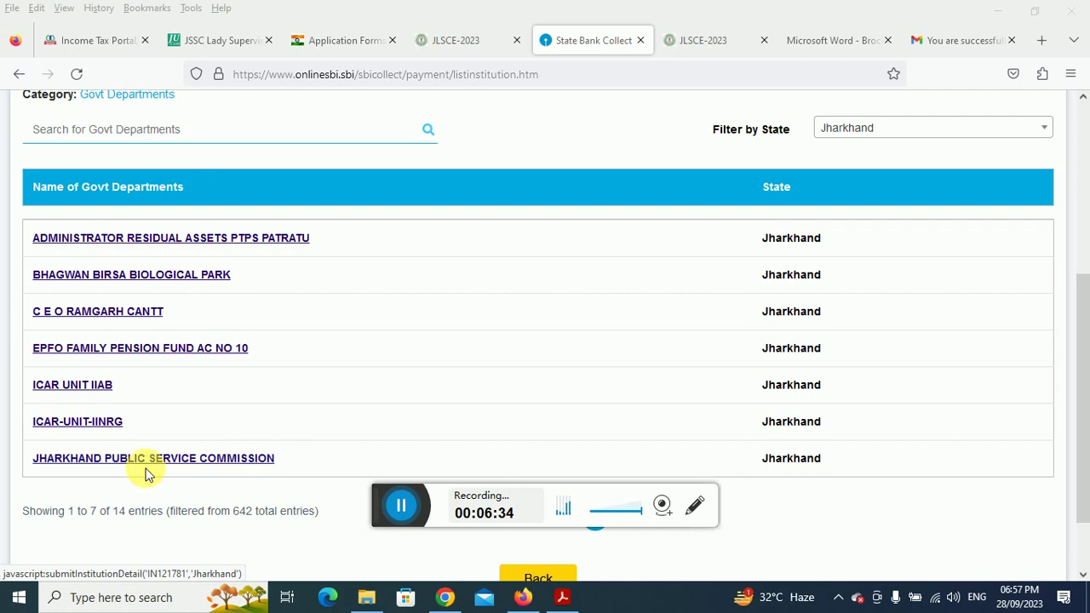
Choose Jharkhand Public Service Commission as the payee and view its payment category options without selecting one
click(194, 460)
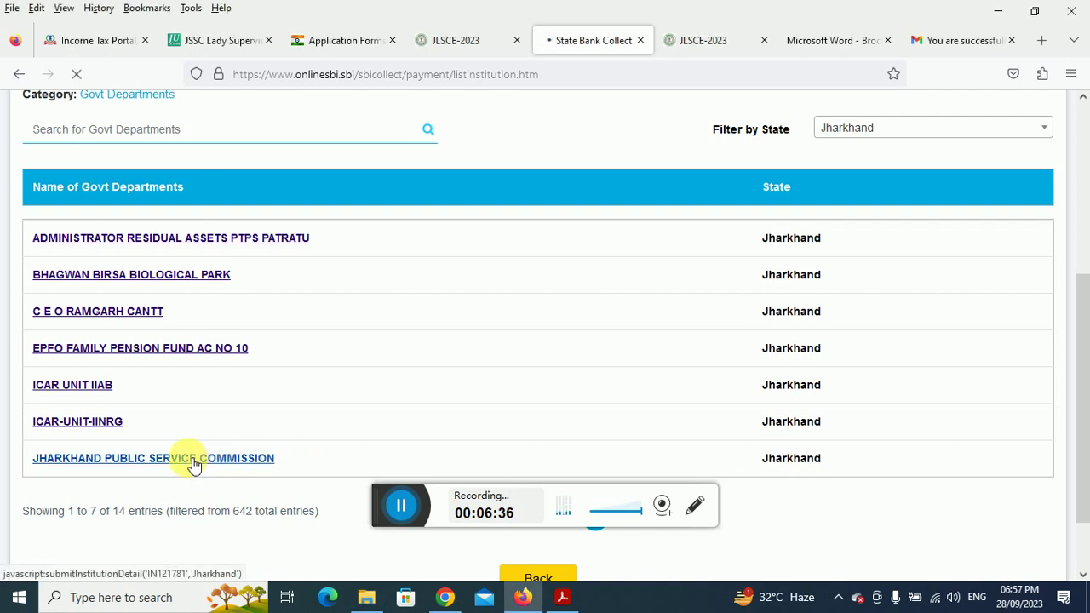
scroll(360, 406, down, 2)
click(300, 394)
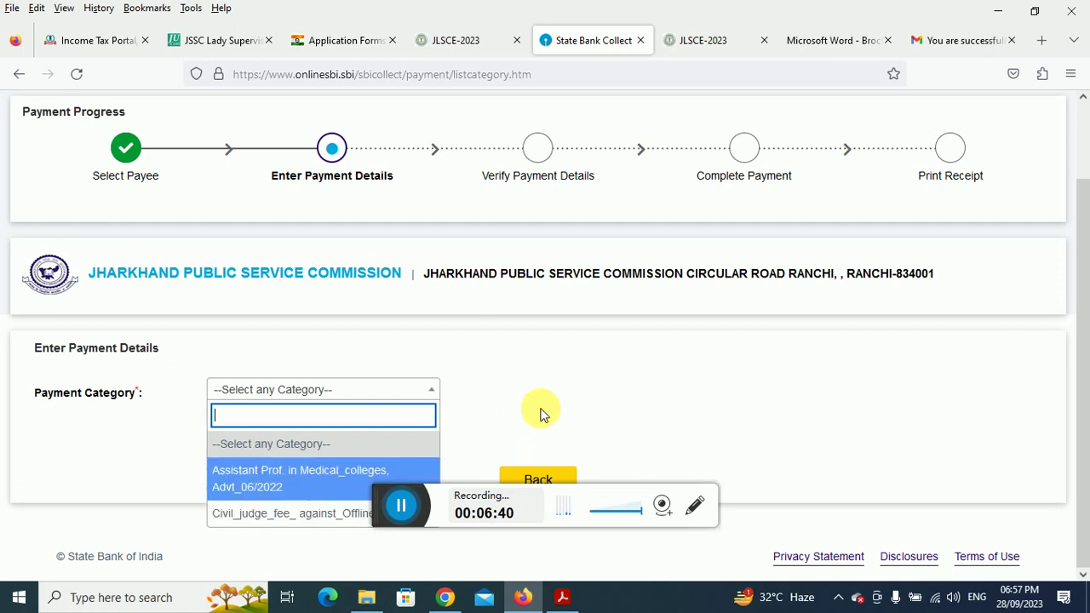
click(605, 422)
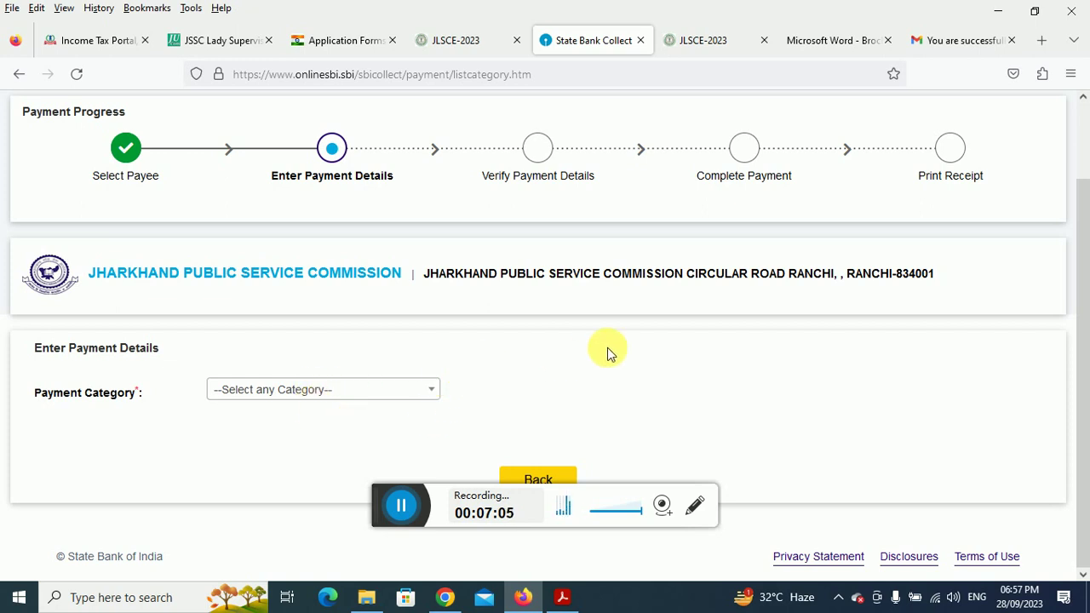
scroll(609, 351, up, 2)
scroll(704, 291, down, 2)
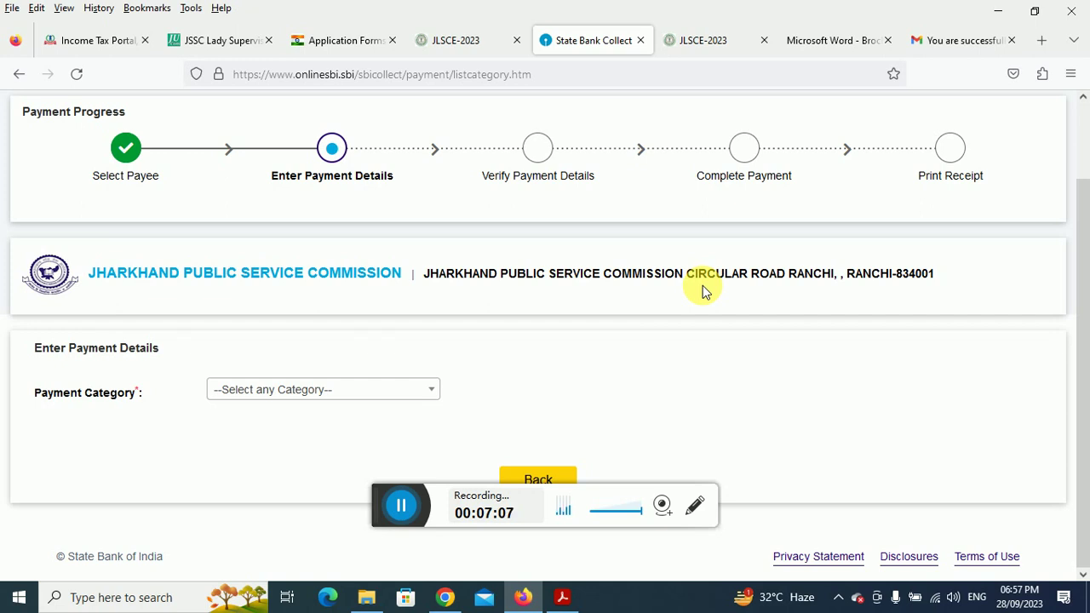